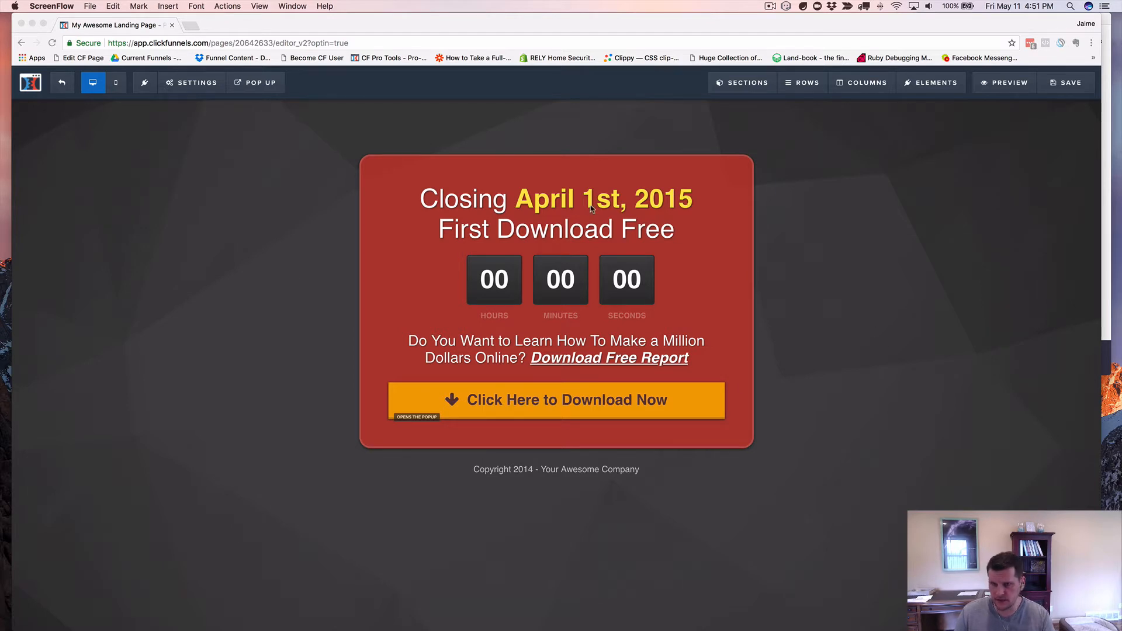
# Change the year of the closing date in the page headline to 2018
pyautogui.click(661, 204)
pyautogui.click(689, 202)
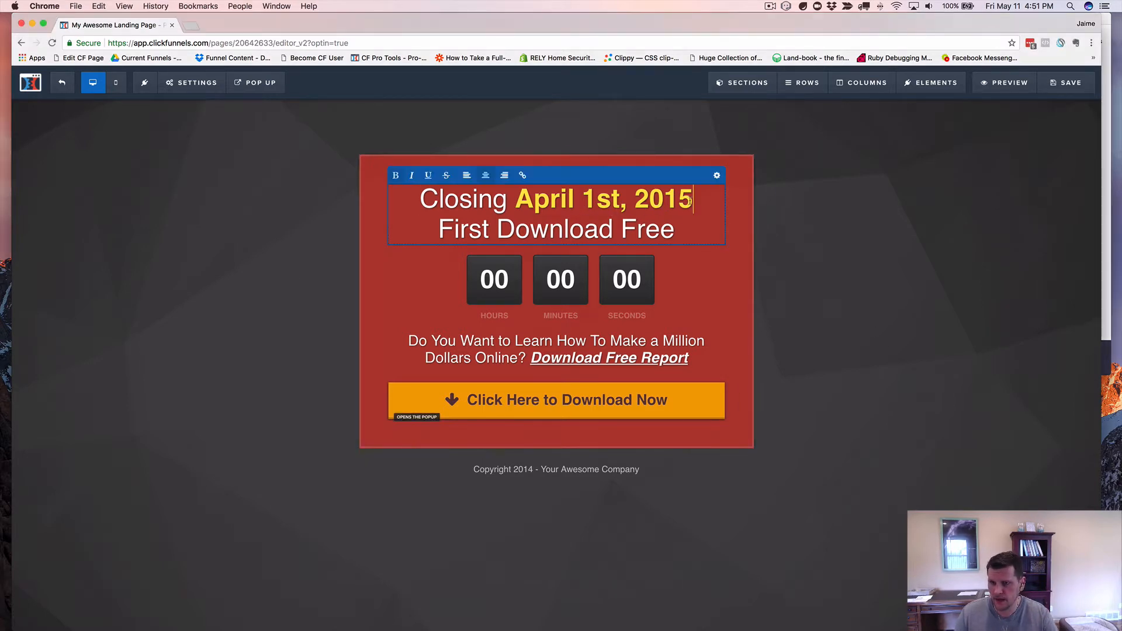
pyautogui.press('BackSpace')
pyautogui.write('8')
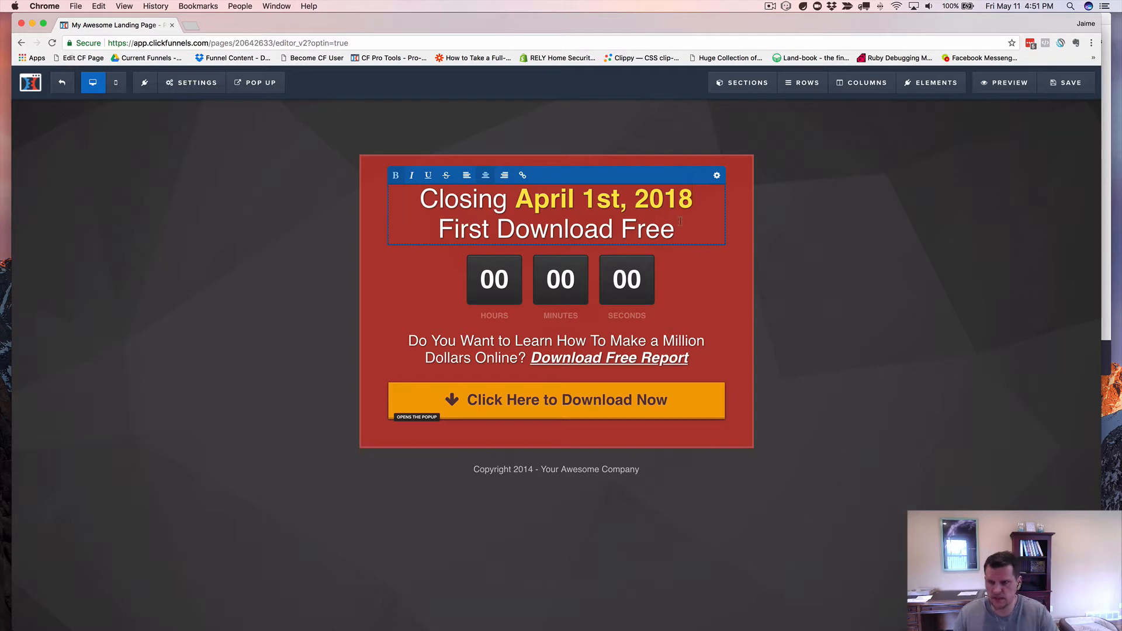
# Replace the month and day of the headline's closing date with May 13
pyautogui.click(596, 200)
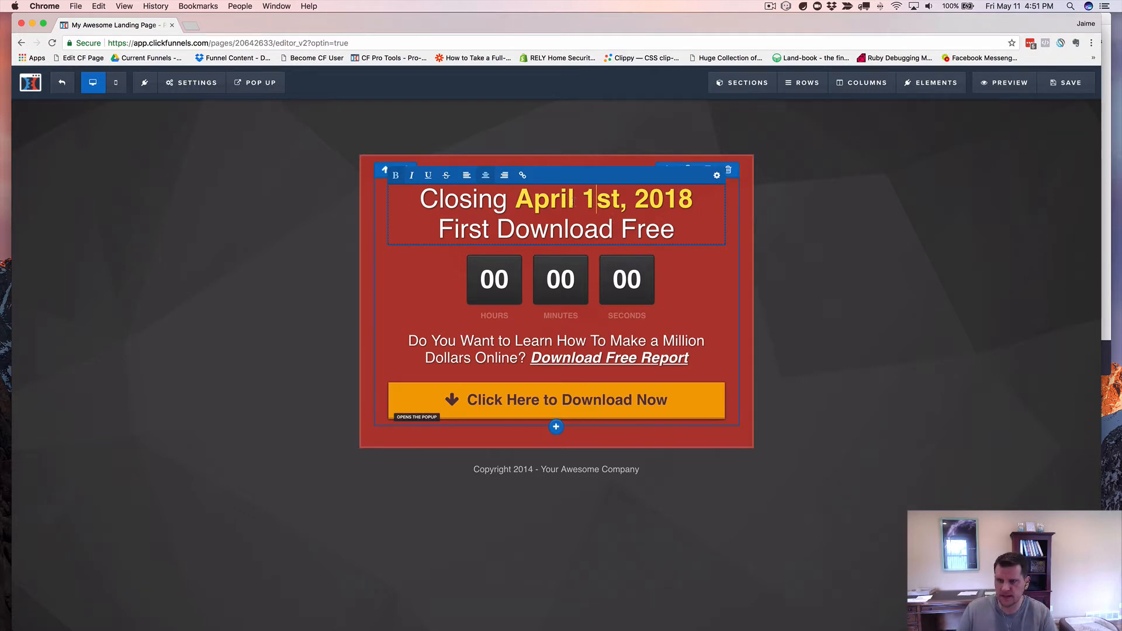
pyautogui.moveTo(516, 200); pyautogui.dragTo(620, 200)
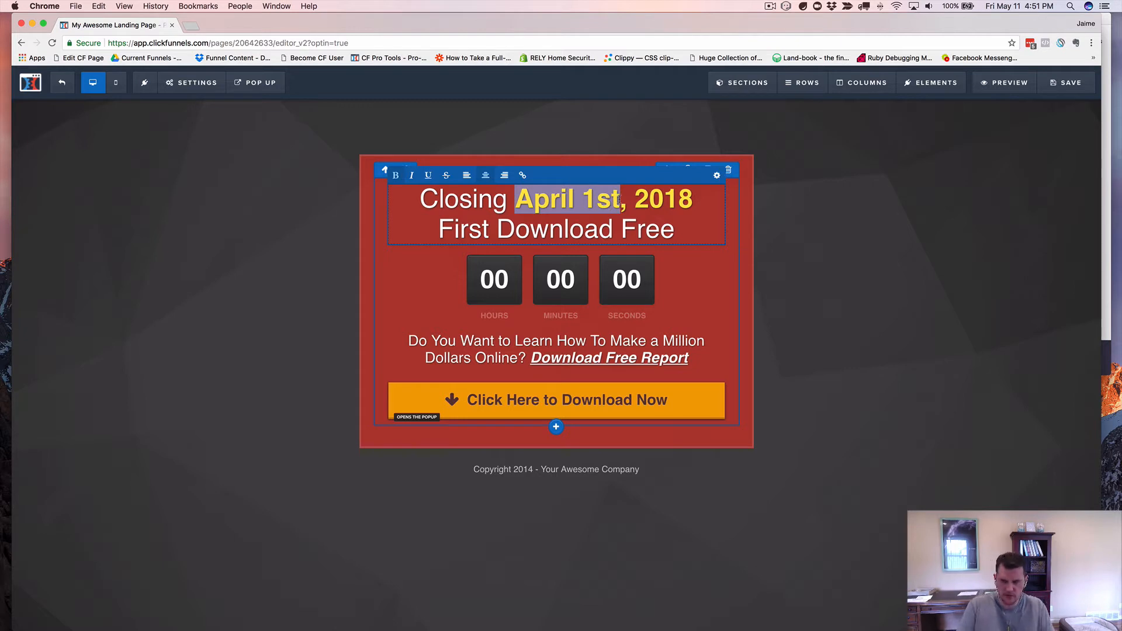
pyautogui.write('My')
pyautogui.press('BackSpace')
pyautogui.write('ay ')
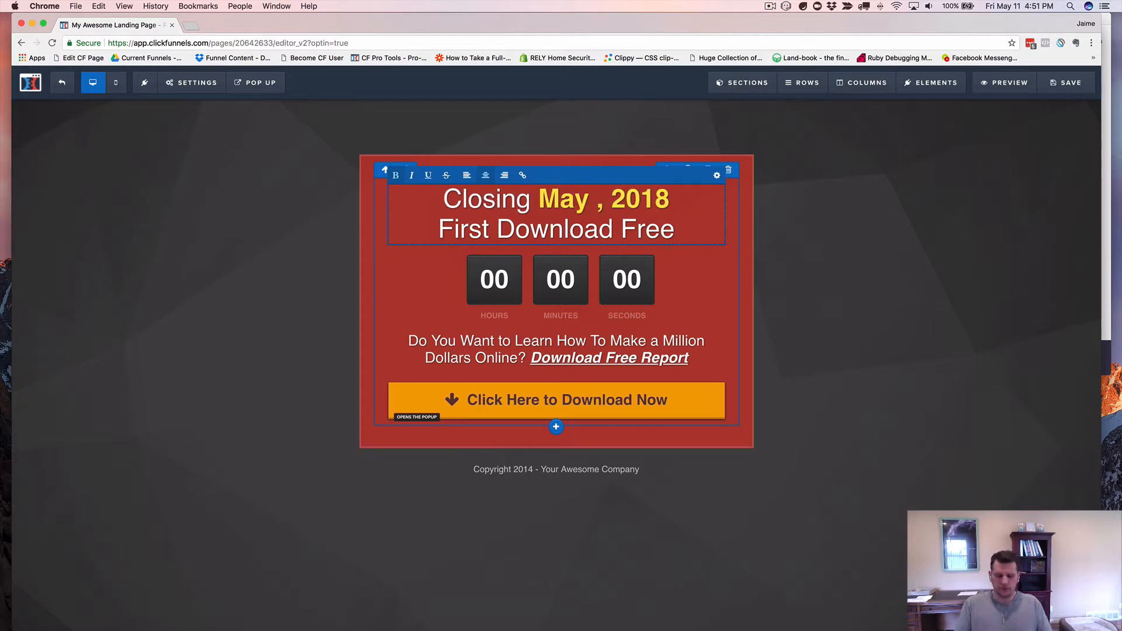
pyautogui.write('13th')
pyautogui.press('BackSpace')
pyautogui.press('BackSpace')
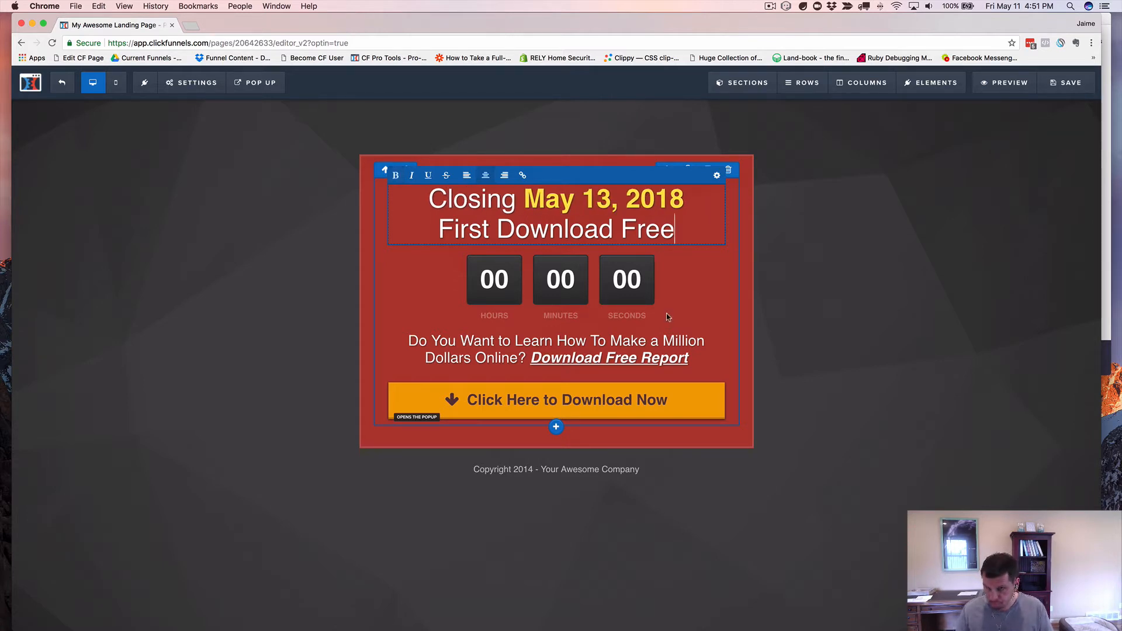
# Set the countdown timer's end date to 5/14/2018 and save the page
pyautogui.click(621, 278)
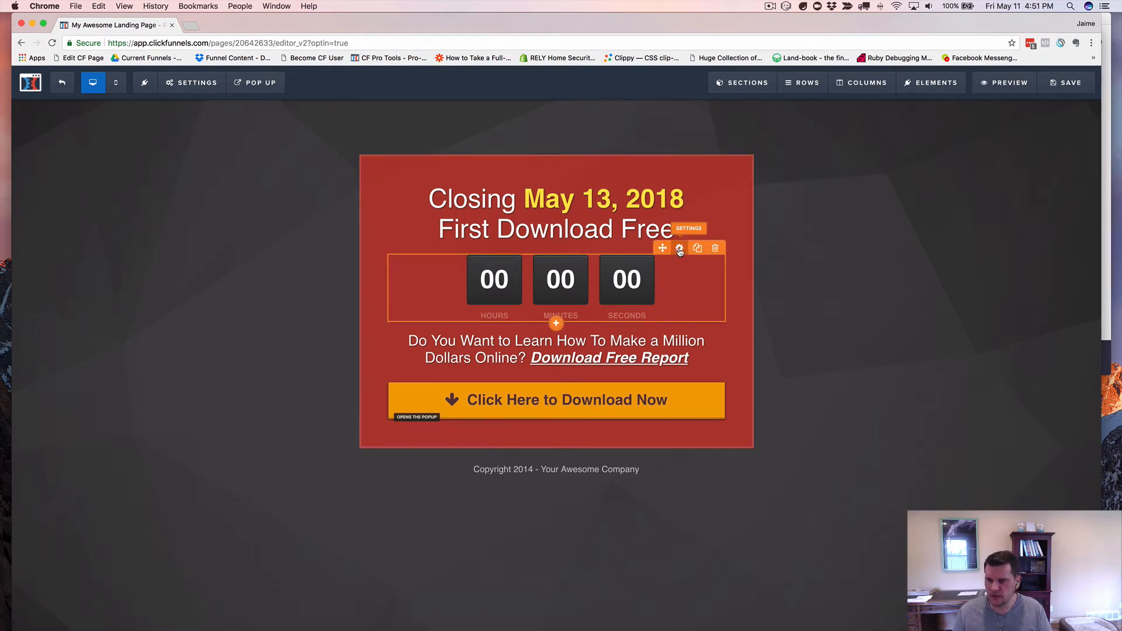
pyautogui.click(679, 248)
pyautogui.click(1028, 203)
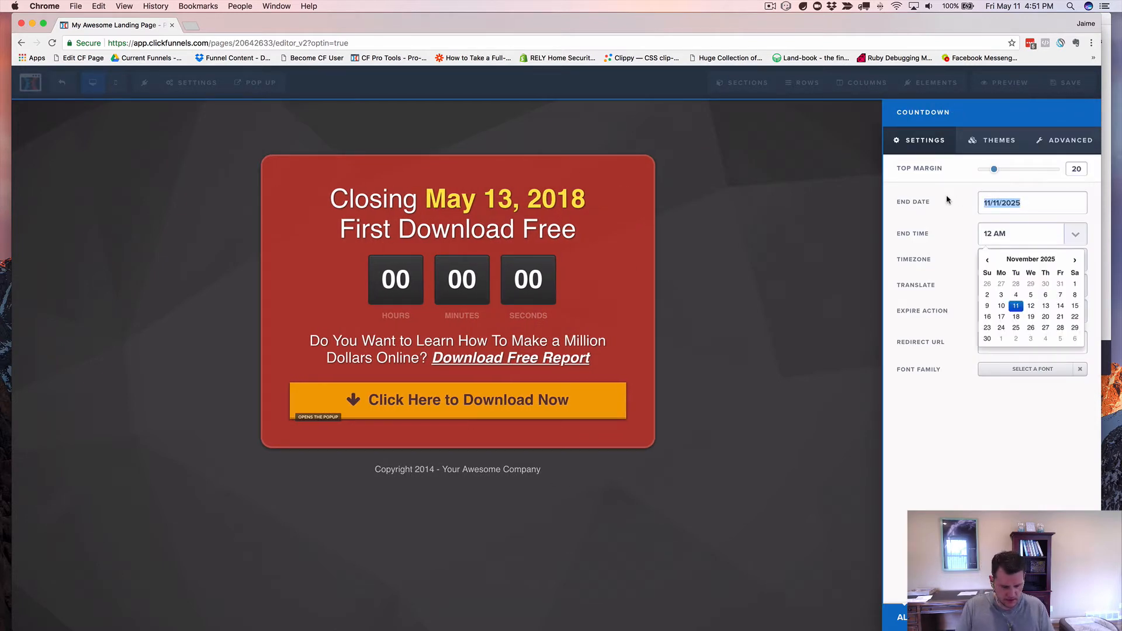
pyautogui.write('5/13/2018')
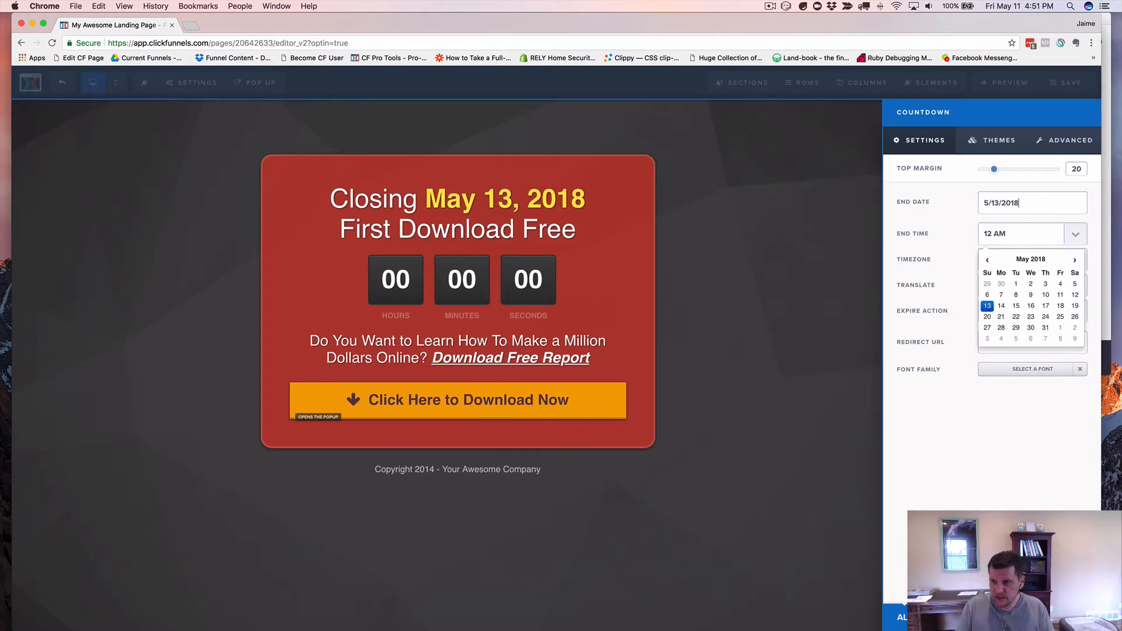
pyautogui.click(1017, 234)
pyautogui.click(996, 216)
pyautogui.click(998, 205)
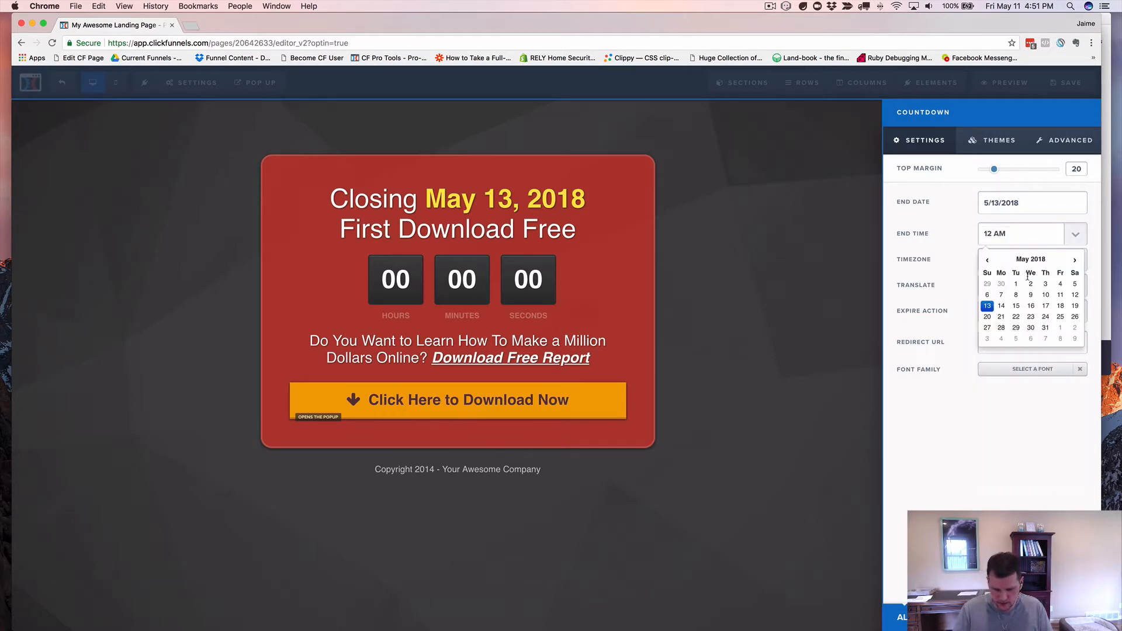
pyautogui.click(1001, 306)
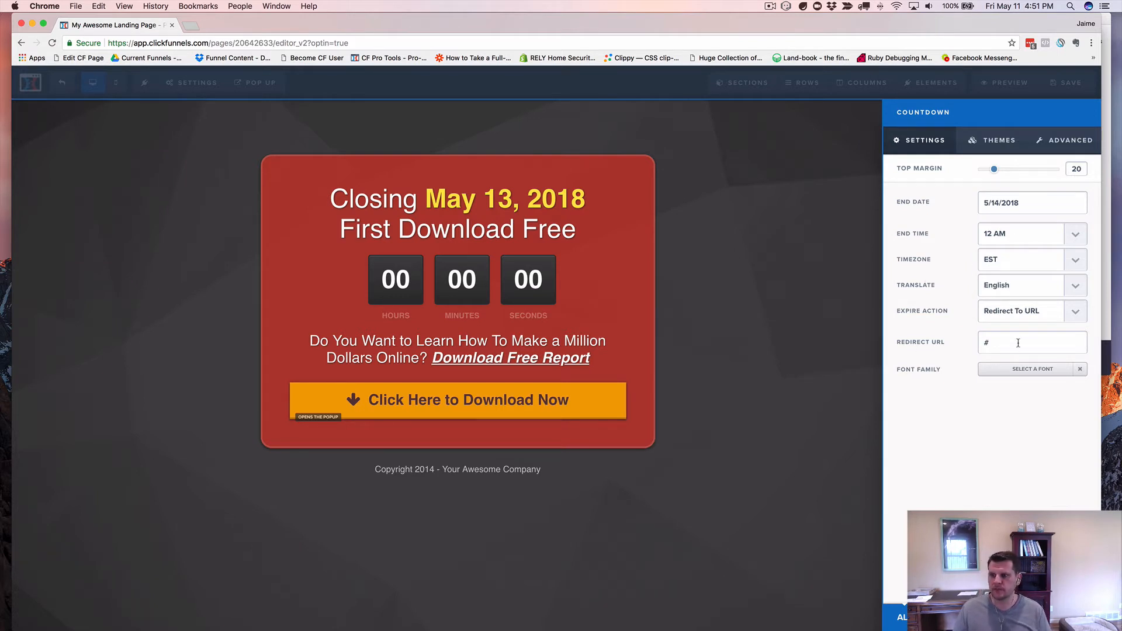
pyautogui.click(814, 313)
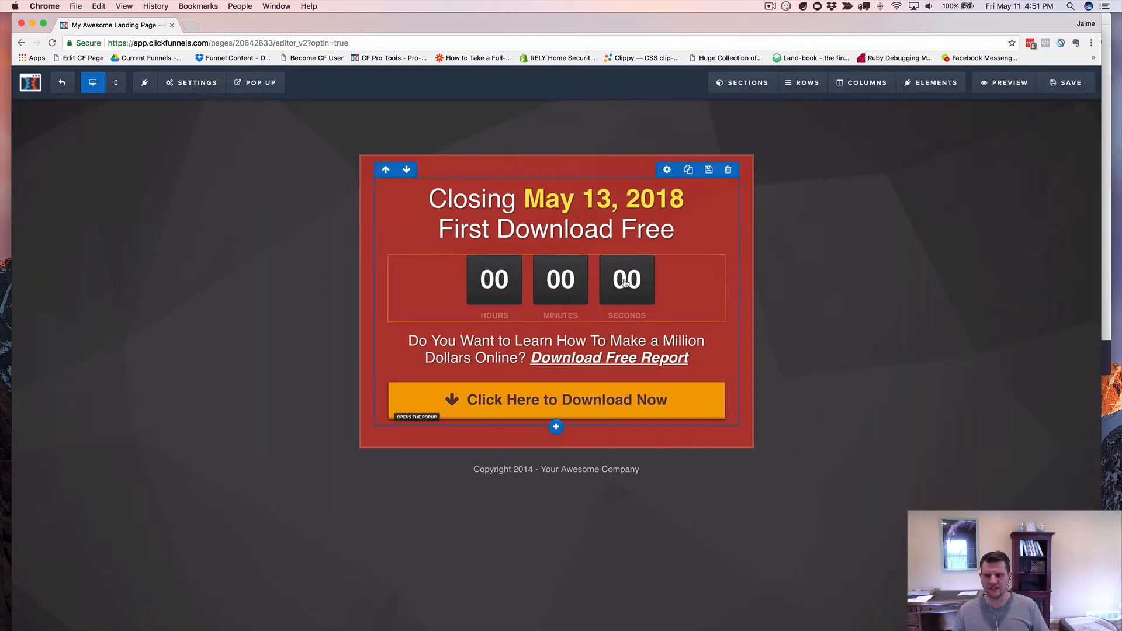
pyautogui.click(1065, 83)
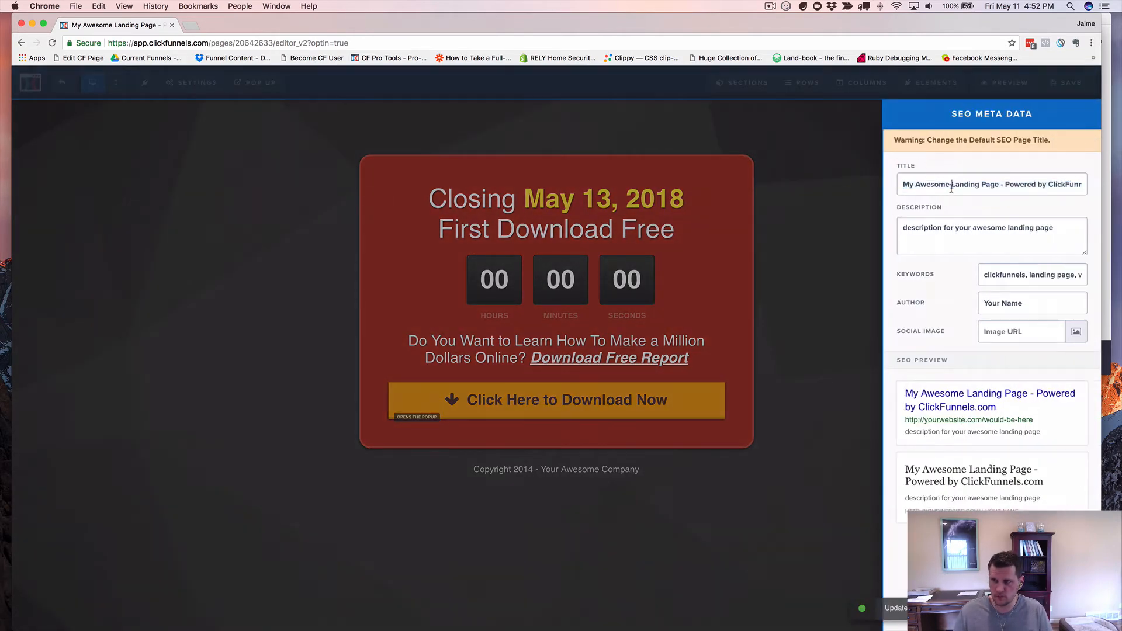
# Set the SEO page title to "My Awesome Instant Popup Demo"
pyautogui.tripleClick(952, 185)
pyautogui.write('My Awesom')
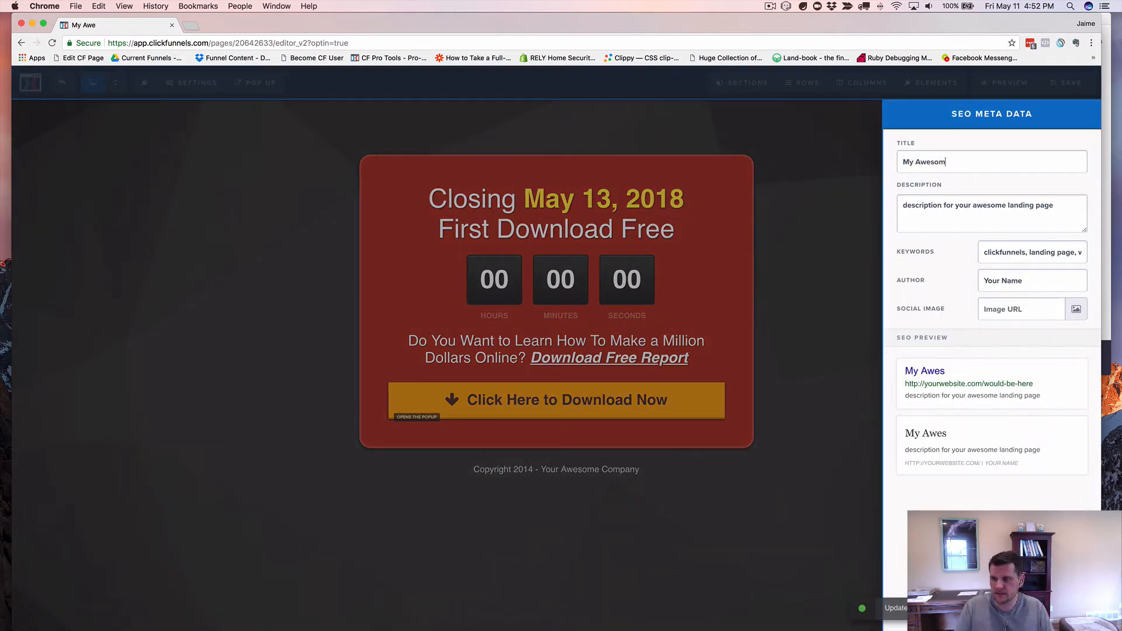
pyautogui.write('e Inst')
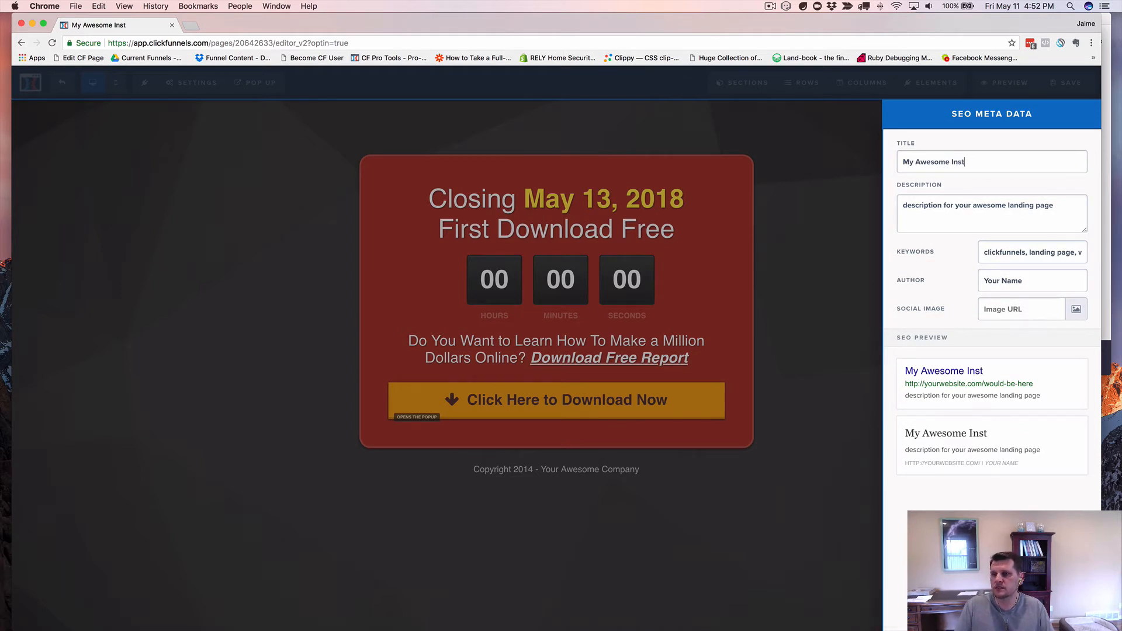
pyautogui.write('ant Op')
pyautogui.press('BackSpace')
pyautogui.press('BackSpace')
pyautogui.write('P')
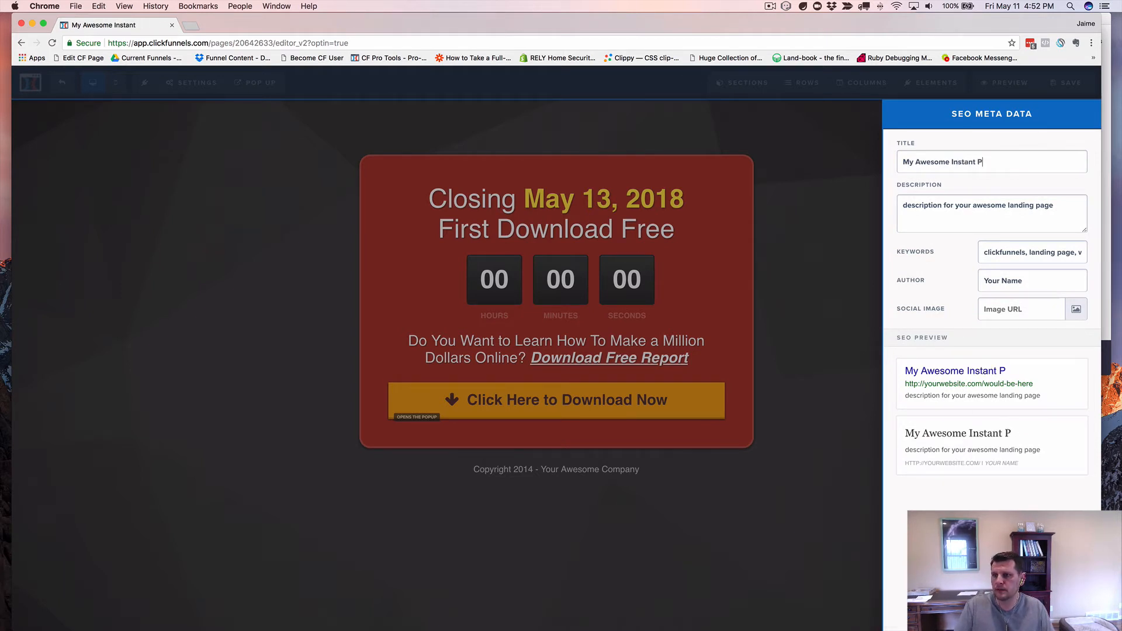
pyautogui.write('opup Demo')
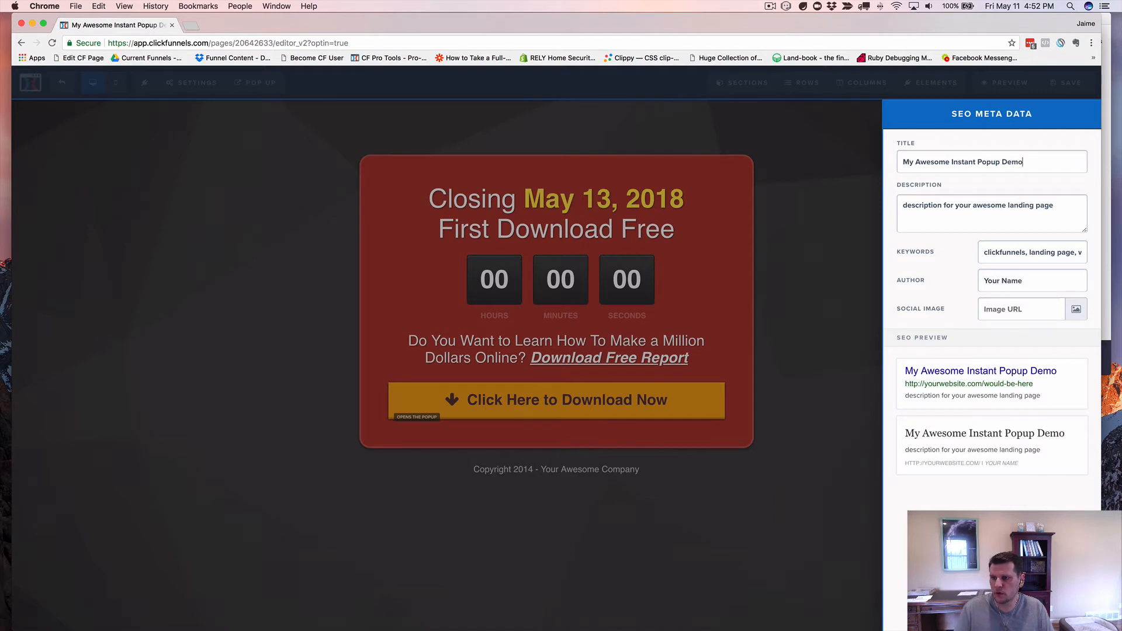
# Clear the placeholder description and keywords from the SEO metadata
pyautogui.doubleClick(962, 206)
pyautogui.tripleClick(958, 209)
pyautogui.press('BackSpace')
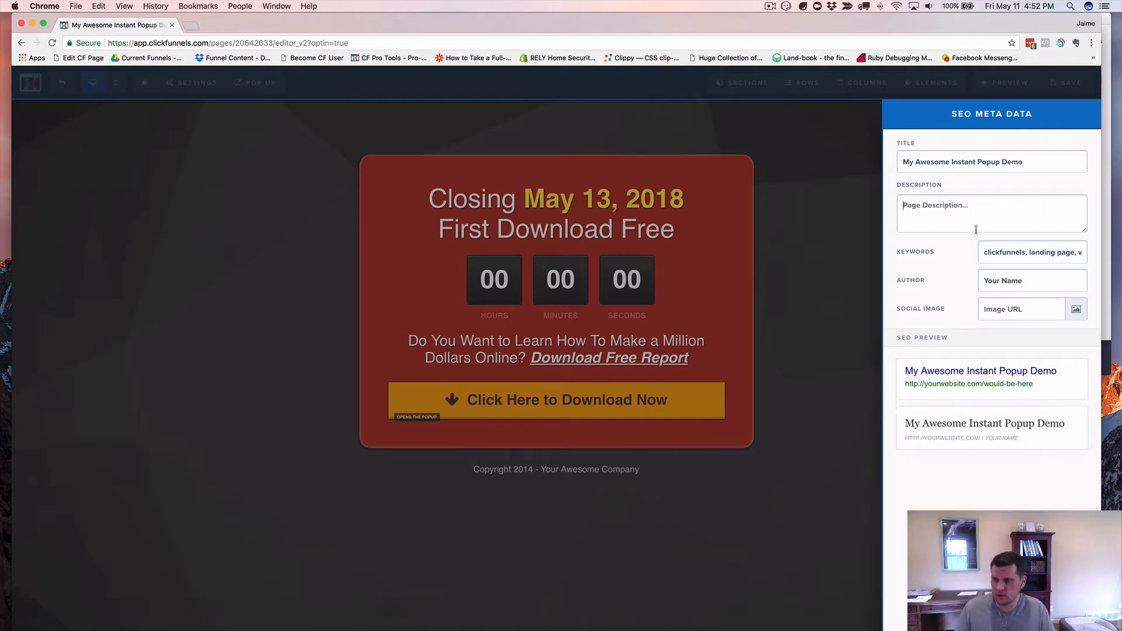
pyautogui.tripleClick(999, 253)
pyautogui.press('BackSpace')
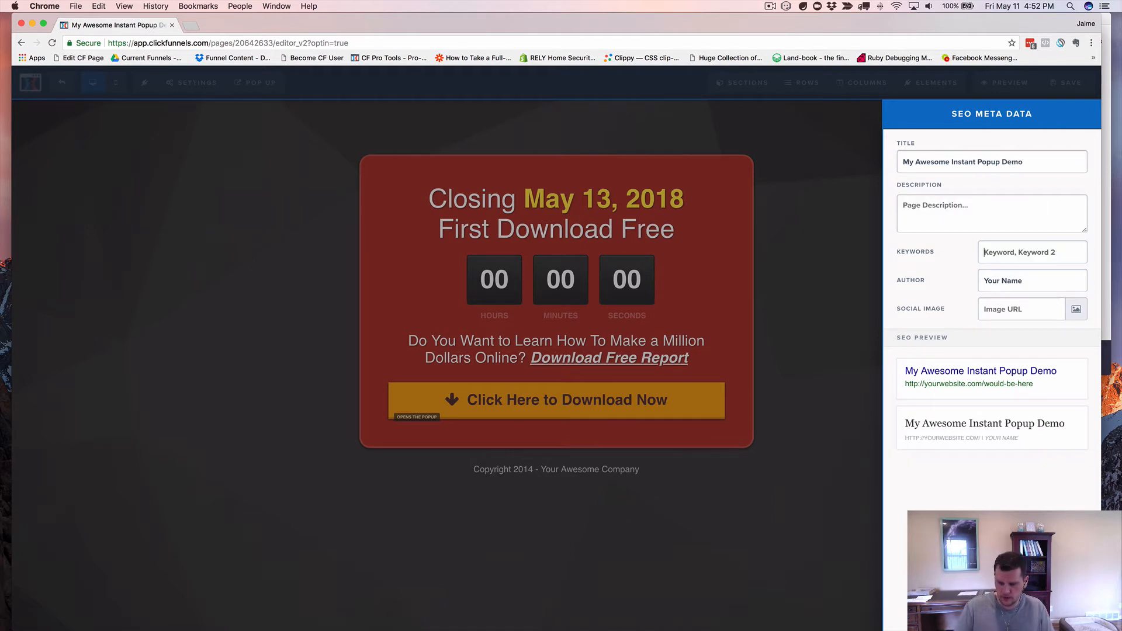
# Set the SEO author to "CF Pro Tools" and close the SEO metadata
pyautogui.doubleClick(1002, 281)
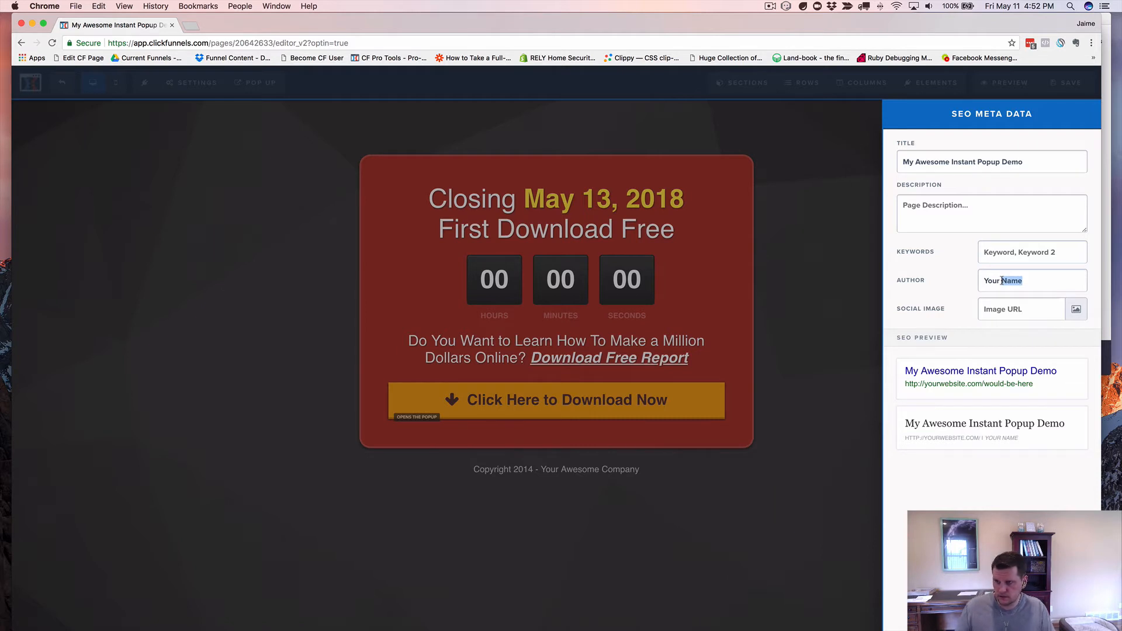
pyautogui.press('BackSpace')
pyautogui.press('BackSpace')
pyautogui.press('BackSpace')
pyautogui.press('BackSpace')
pyautogui.press('BackSpace')
pyautogui.press('BackSpace')
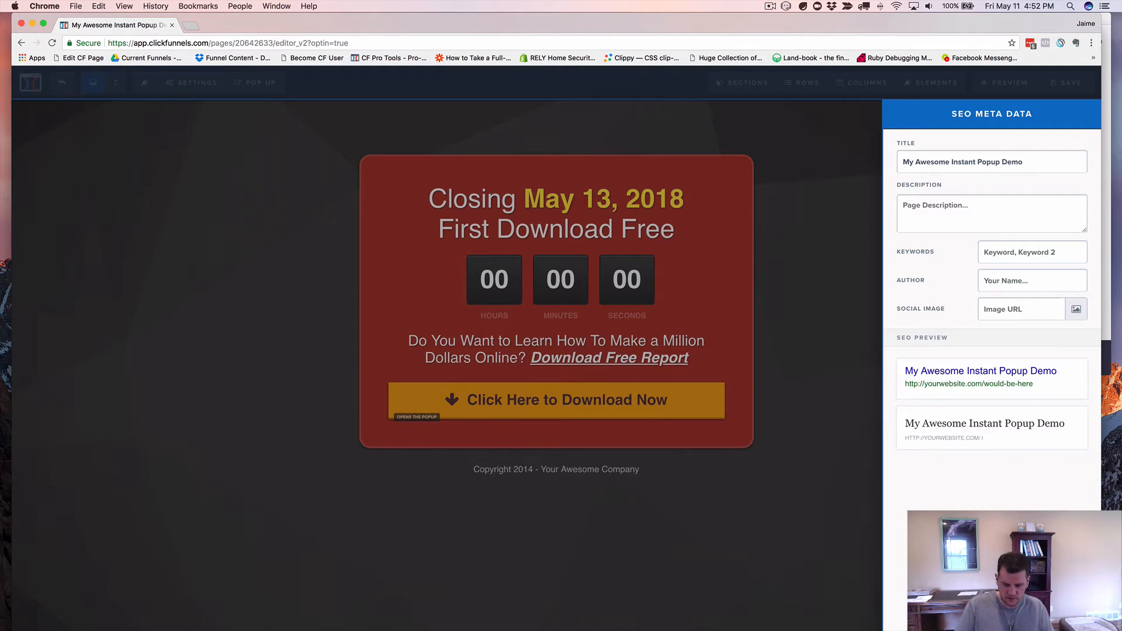
pyautogui.write('CF Pro Tools')
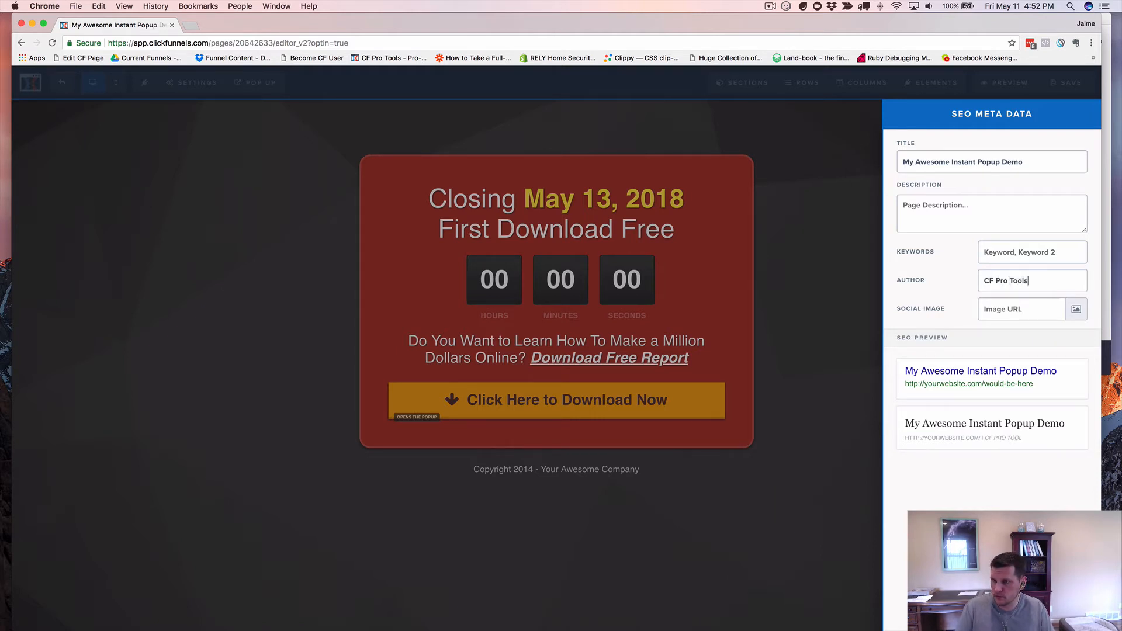
pyautogui.click(865, 286)
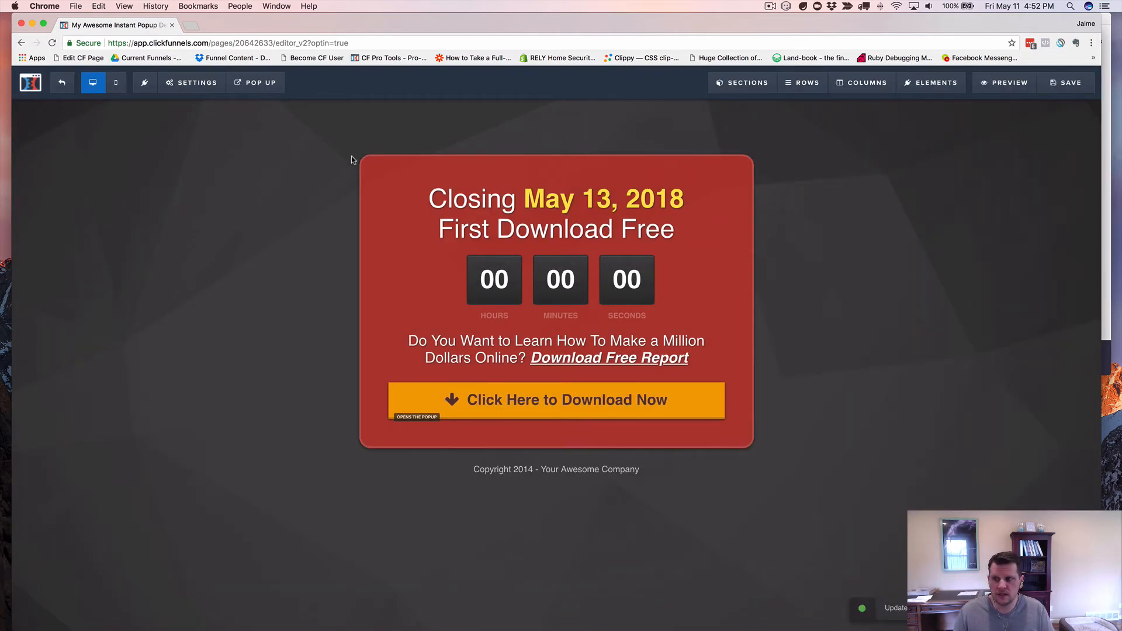
# Show the page's pop-up to review its sign-up form, and close it again
pyautogui.click(251, 84)
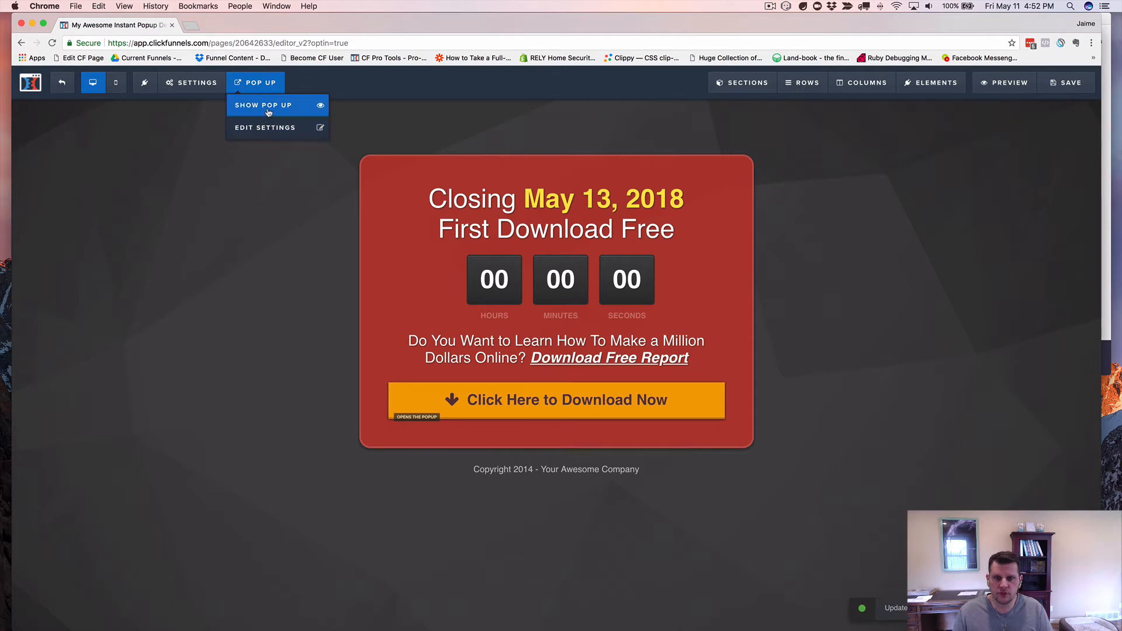
pyautogui.click(267, 106)
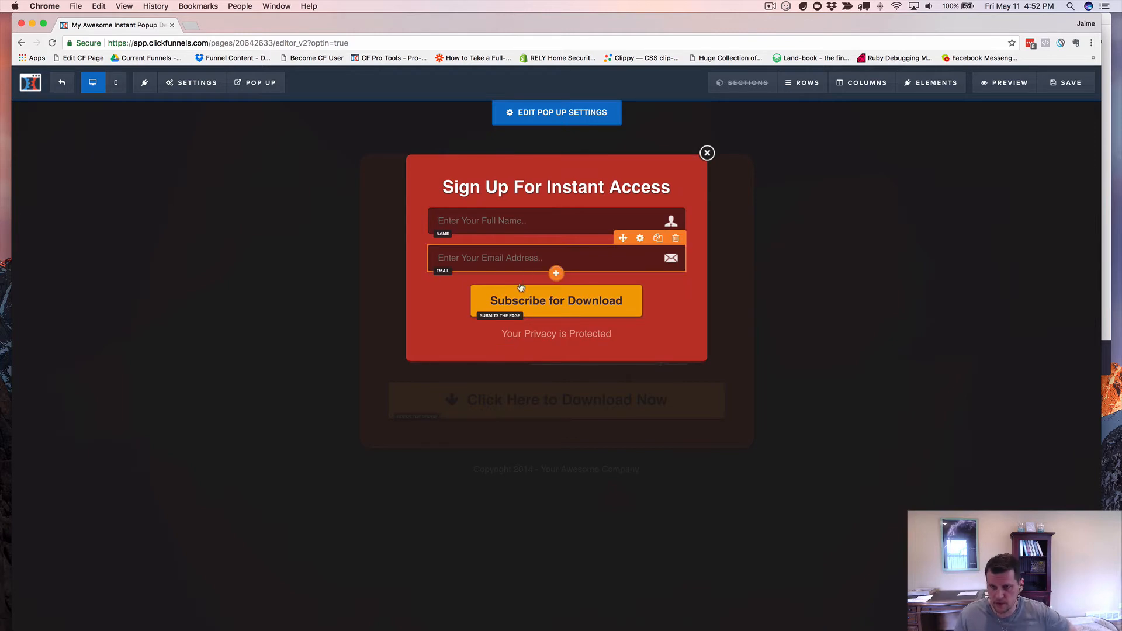
pyautogui.click(810, 179)
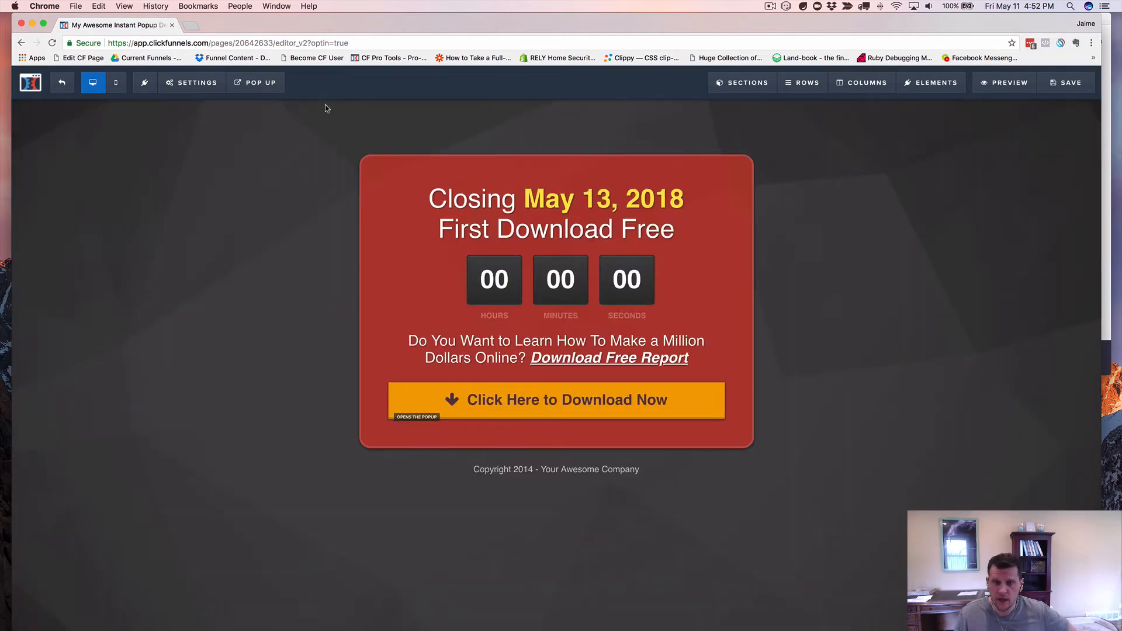
# Review the choices for the pop-up's Trigger On Exit setting and close the settings without changing it
pyautogui.moveTo(263, 85)
pyautogui.click(282, 127)
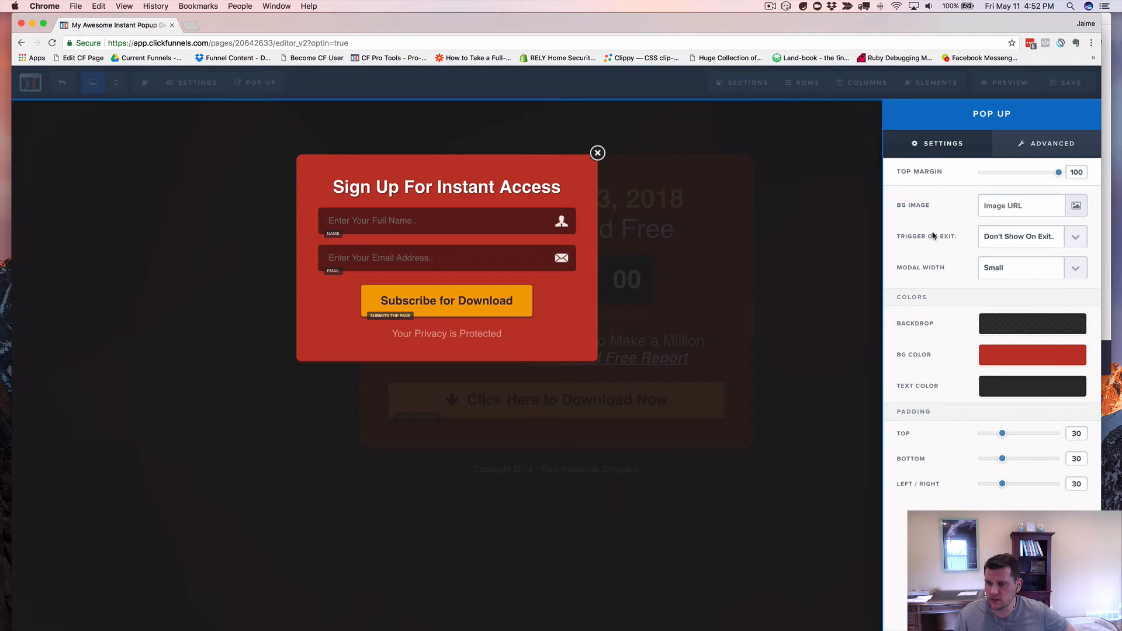
pyautogui.click(1013, 240)
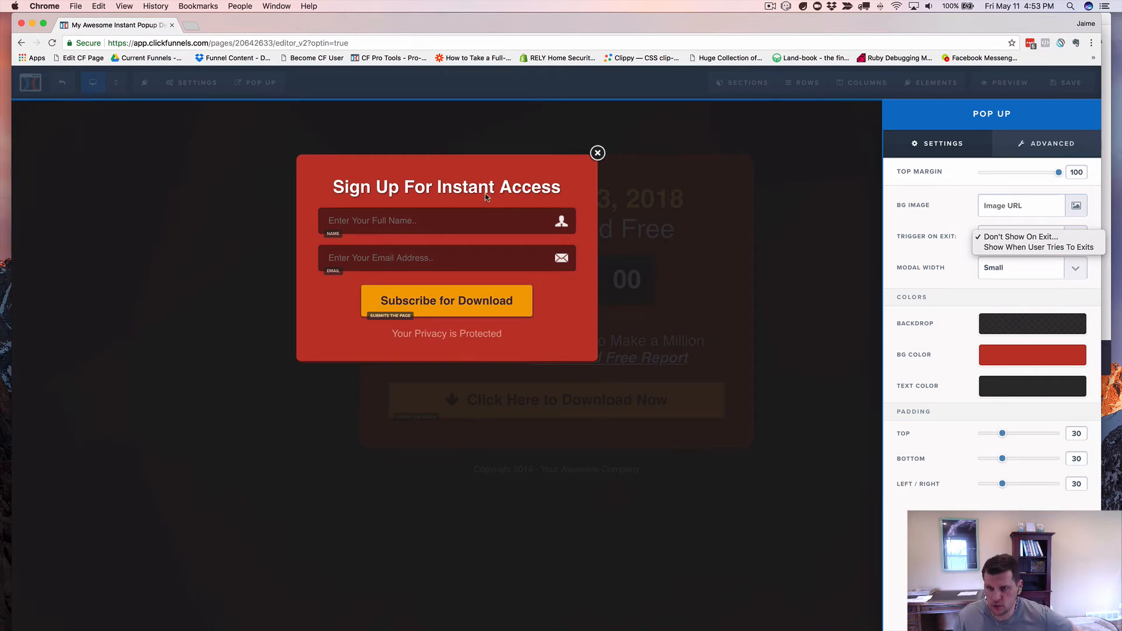
pyautogui.click(956, 220)
pyautogui.click(819, 186)
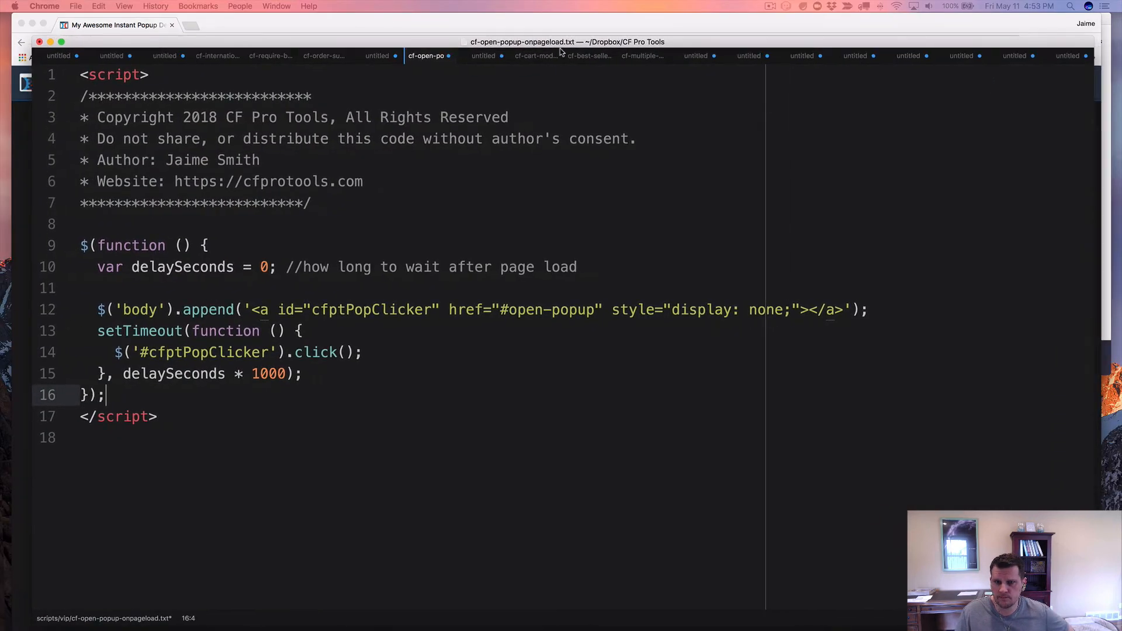
# Examine the page-load pop-up script in Atom, including the delaySeconds value and the cfptPopClicker click call
pyautogui.click(296, 206)
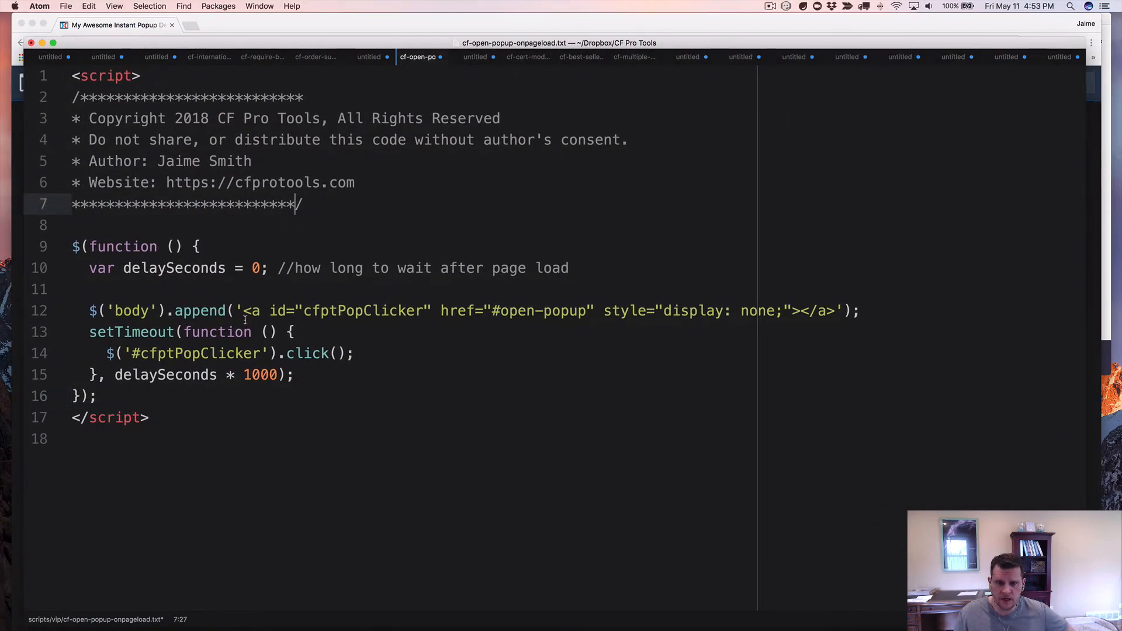
pyautogui.click(210, 353)
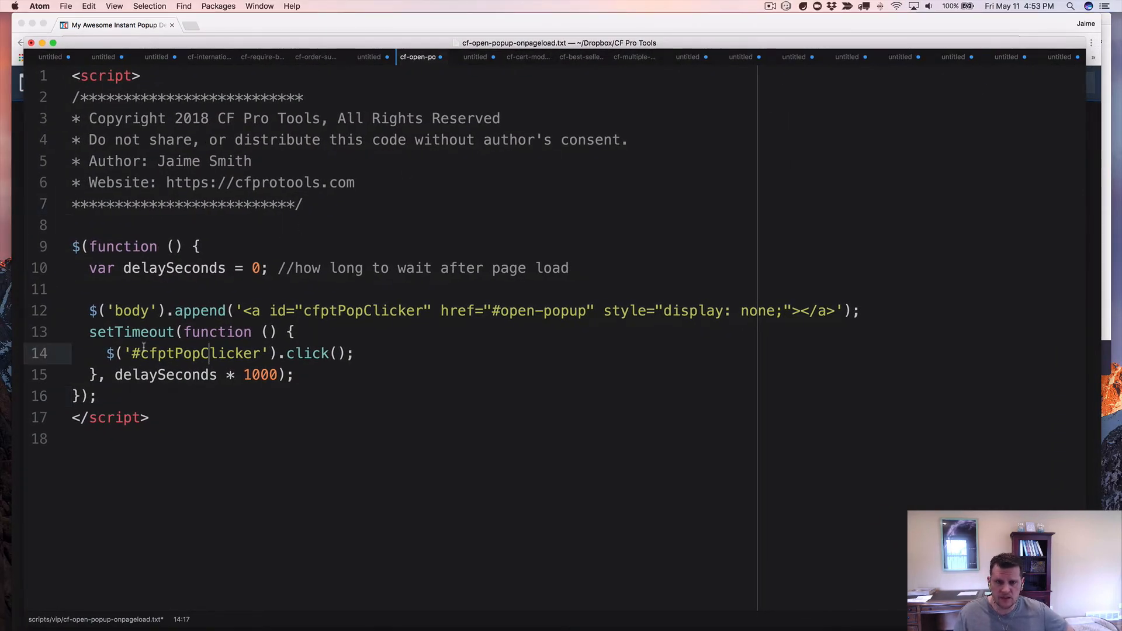
pyautogui.doubleClick(168, 268)
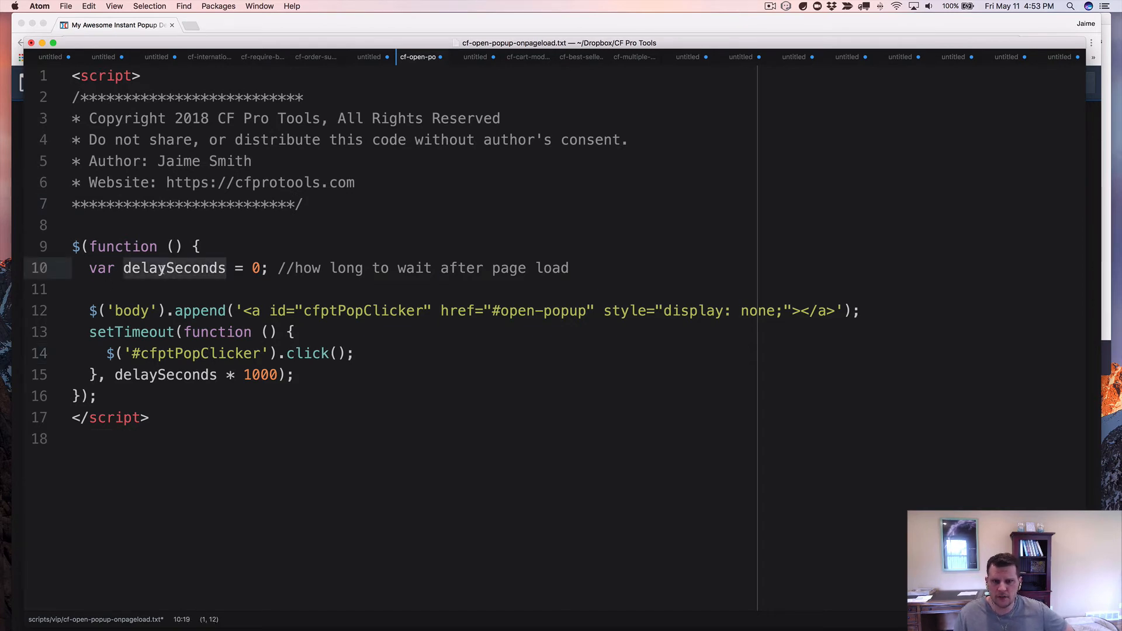
pyautogui.click(258, 268)
pyautogui.doubleClick(255, 267)
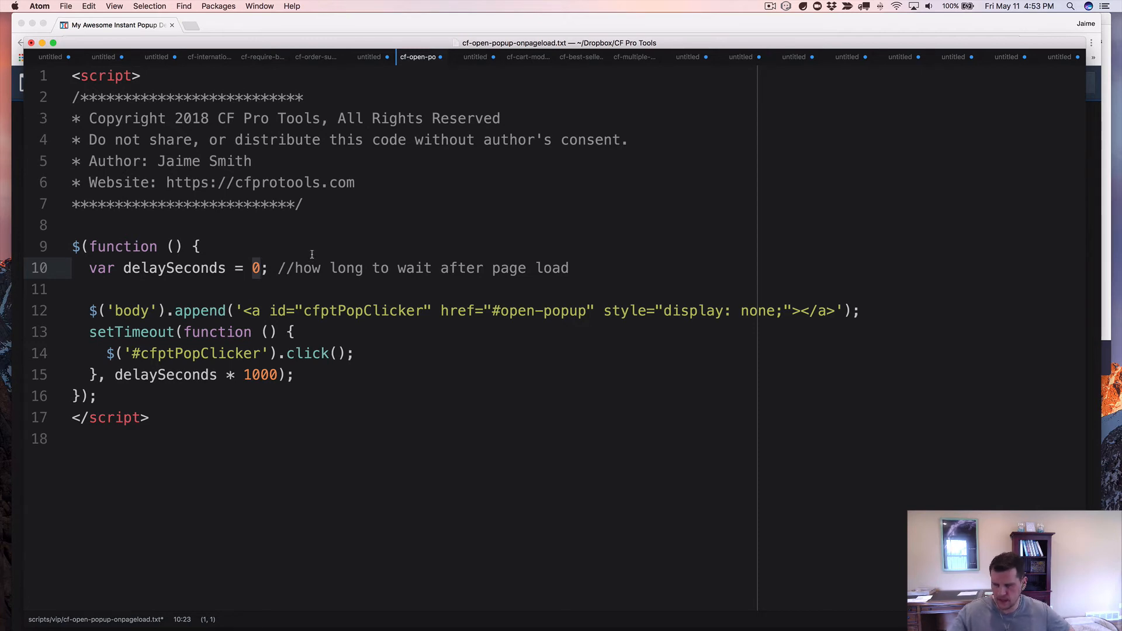
pyautogui.click(360, 354)
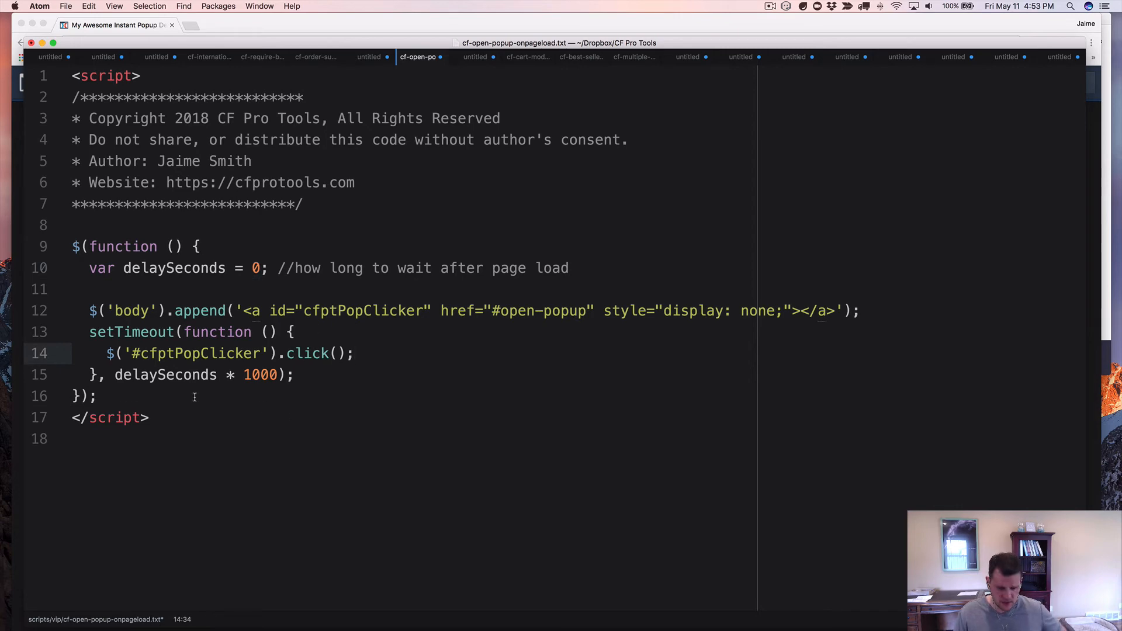
# Copy the entire page-load pop-up script in Atom and switch to the ClickFunnels page editor in Chrome
pyautogui.press('super+a')
pyautogui.press('super+Tab')
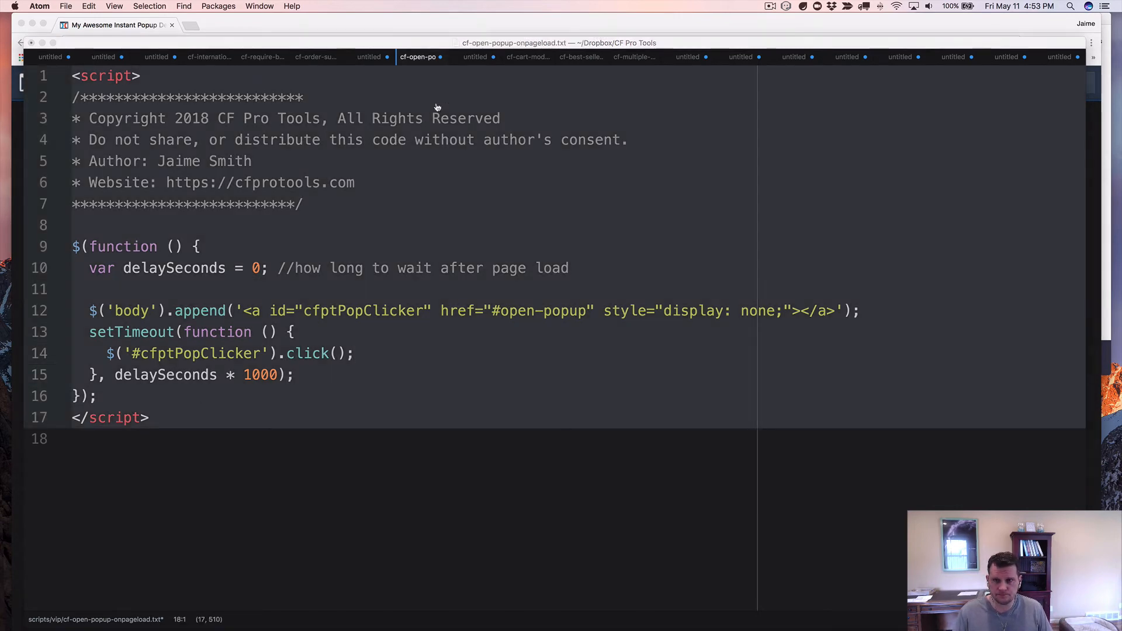
pyautogui.click(272, 165)
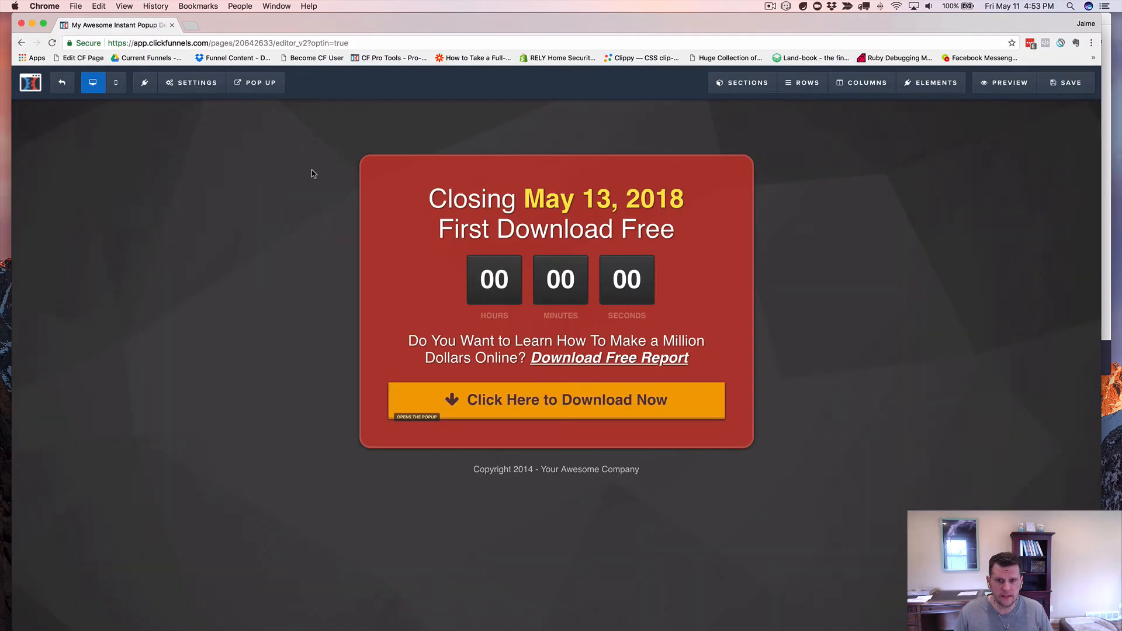
# Delete all existing code from the page's footer tracking code and close the tracking code settings
pyautogui.click(189, 84)
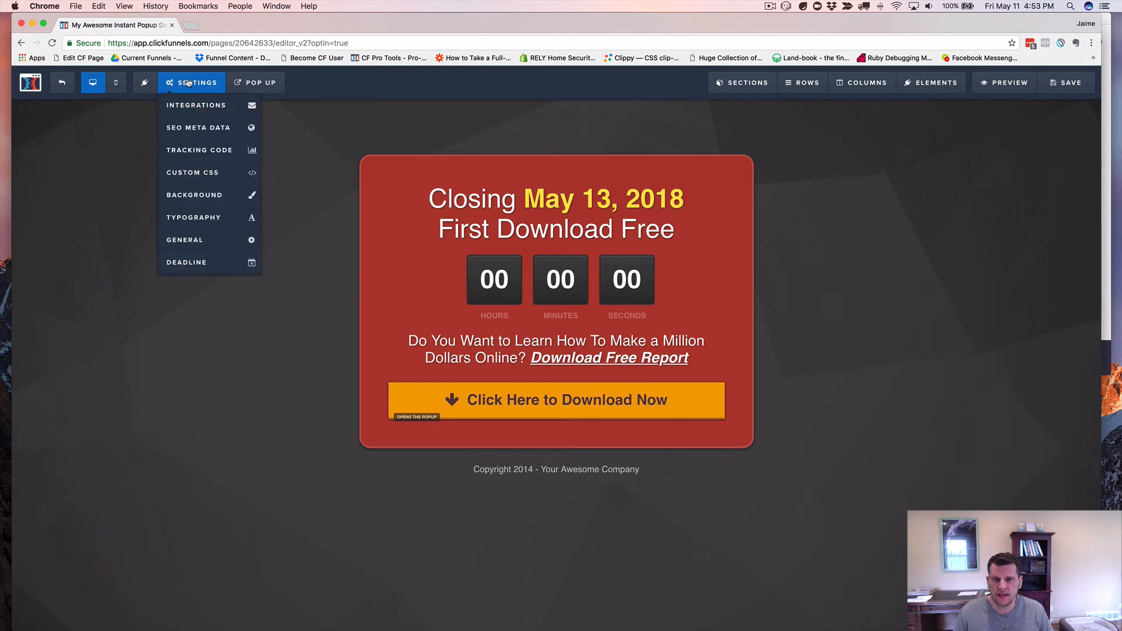
pyautogui.click(208, 153)
pyautogui.click(666, 133)
pyautogui.click(558, 248)
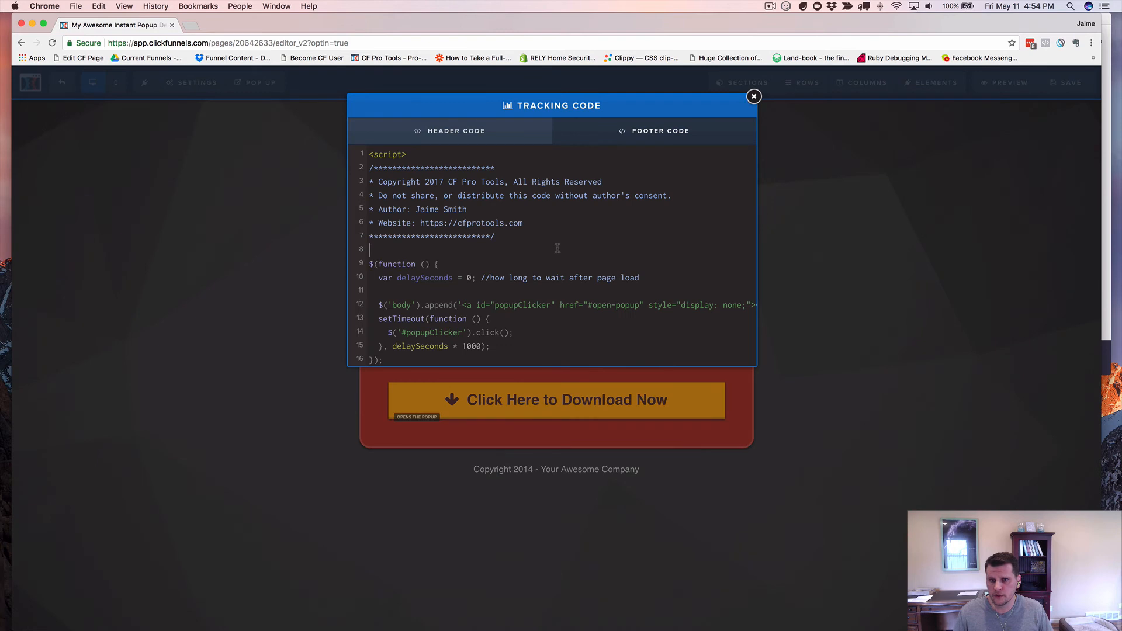
pyautogui.press('super+a')
pyautogui.press('BackSpace')
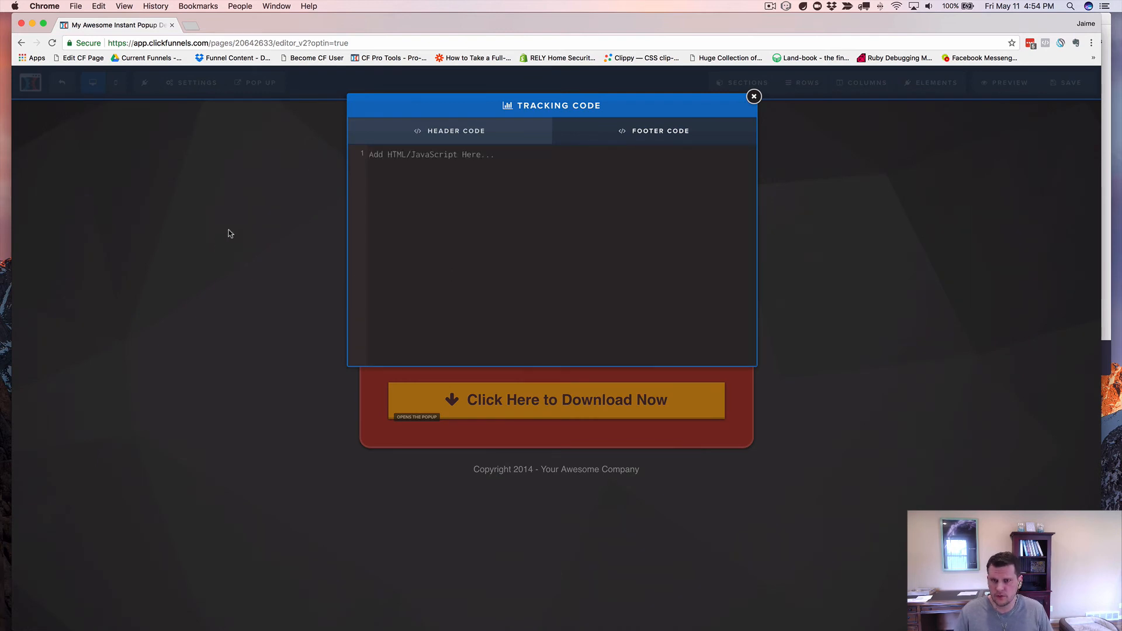
pyautogui.press('Escape')
# Paste the copied pop-up script into the page's footer tracking code and save the page
pyautogui.click(193, 83)
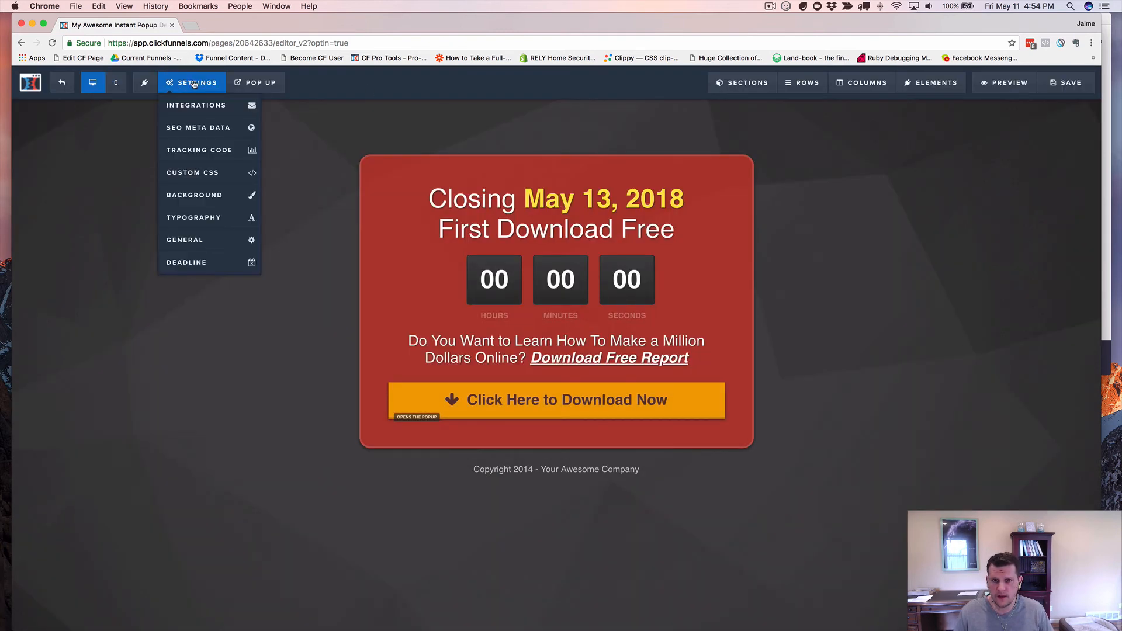
pyautogui.click(203, 153)
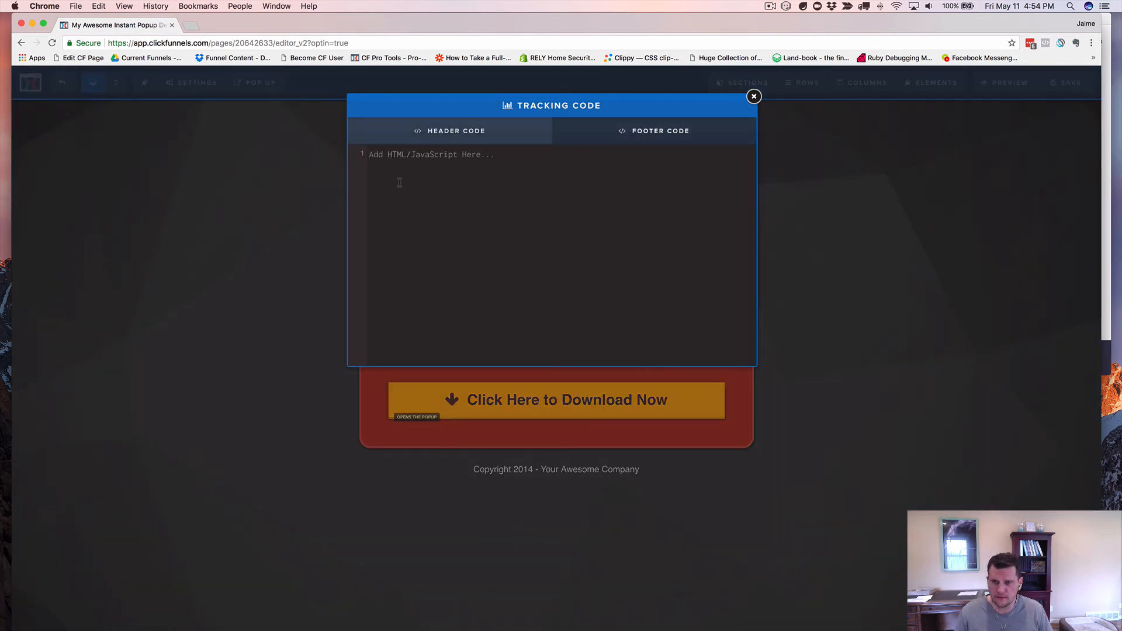
pyautogui.press('super+v')
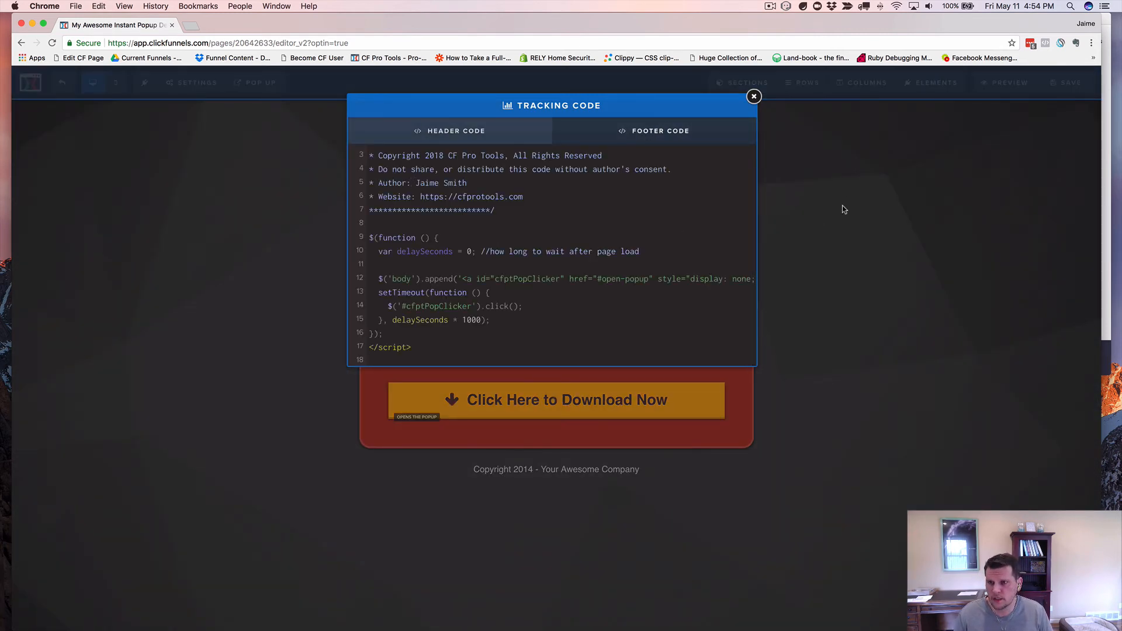
pyautogui.click(877, 197)
pyautogui.click(1062, 85)
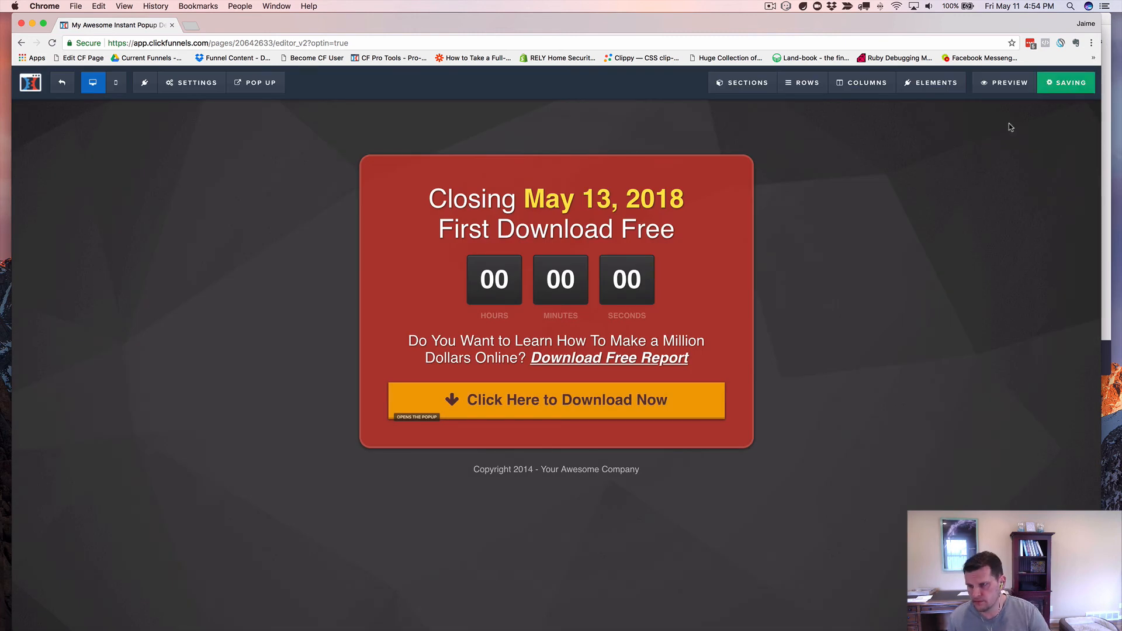
# Preview the page to check the automatic pop-up, dismiss the pop-up and close the preview
pyautogui.click(1005, 86)
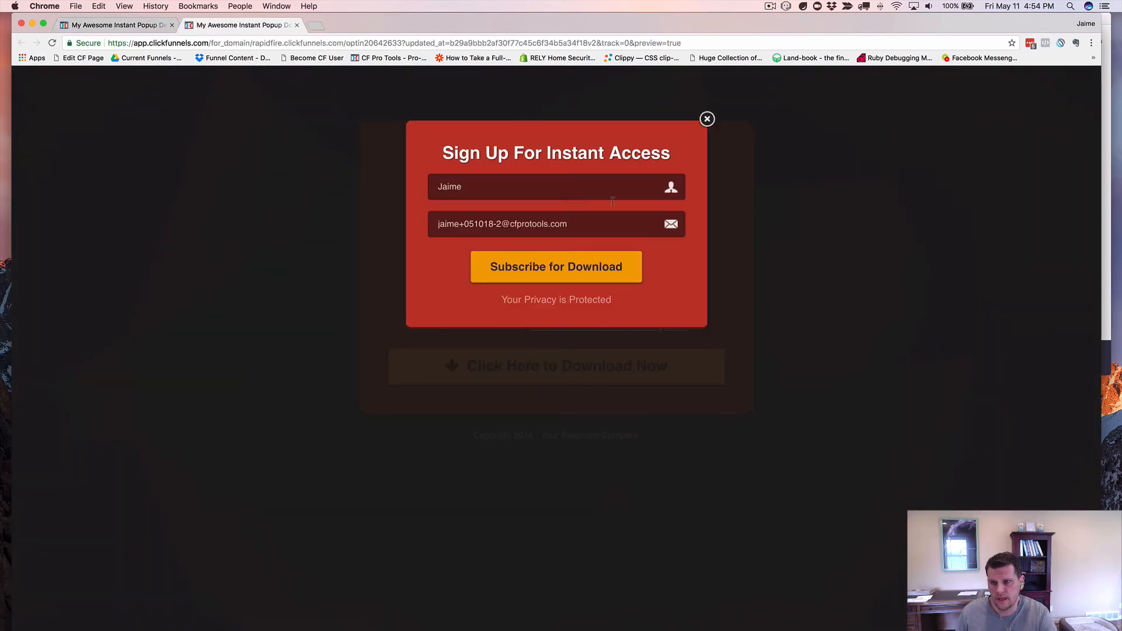
pyautogui.click(707, 119)
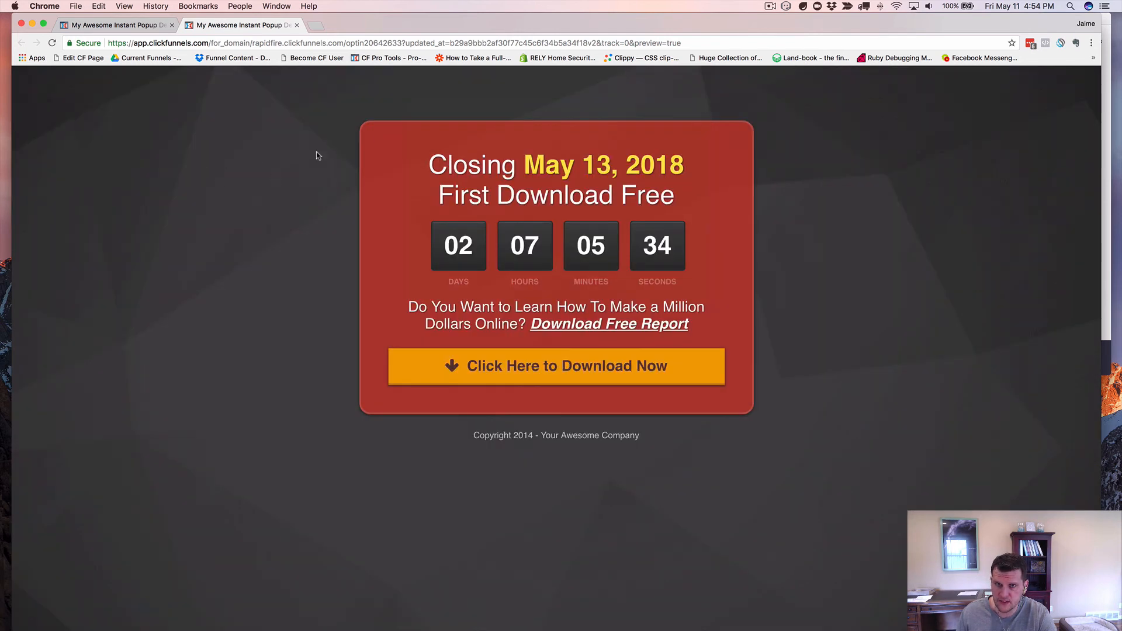
pyautogui.click(297, 26)
# Set delaySeconds to 3 in the footer tracking code and test the saved page in a preview
pyautogui.moveTo(184, 85)
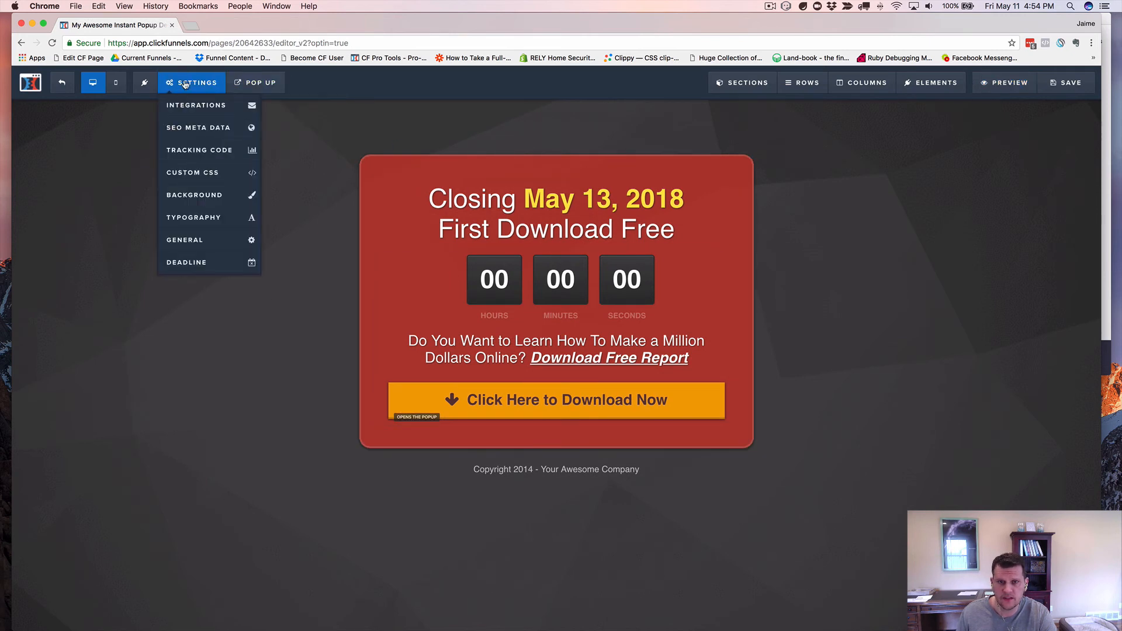
pyautogui.click(215, 151)
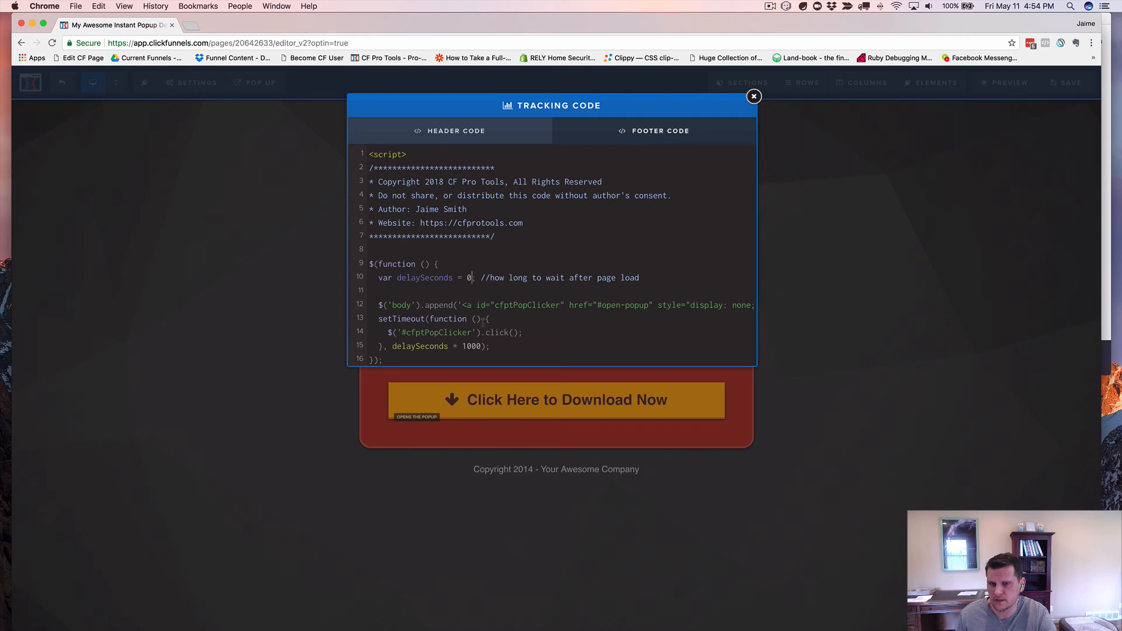
pyautogui.press('BackSpace')
pyautogui.write('3')
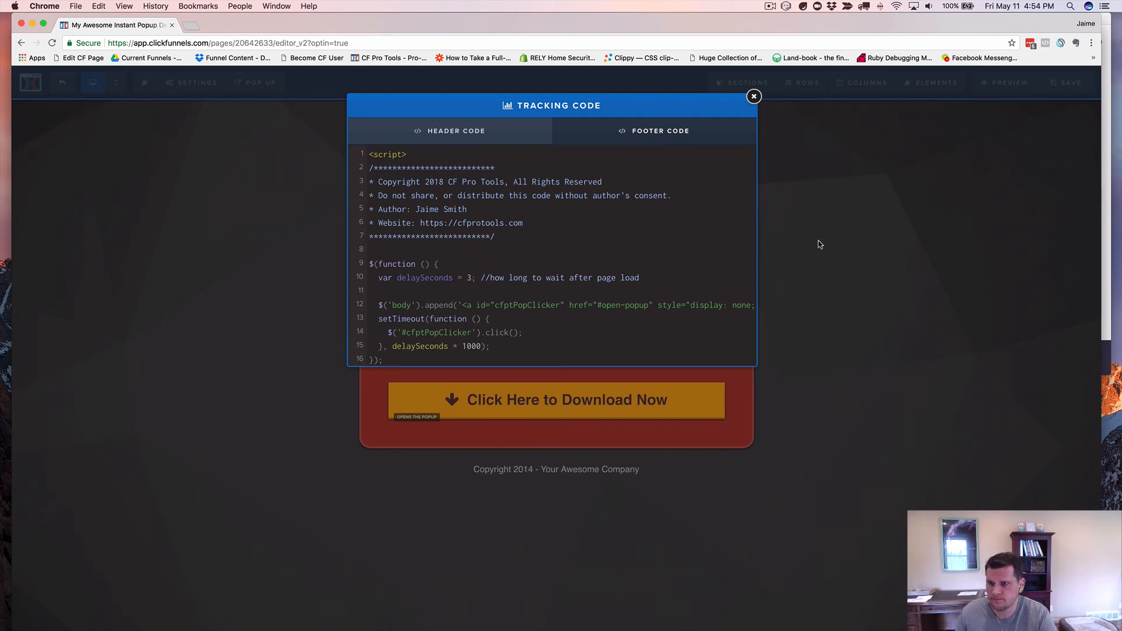
pyautogui.click(758, 255)
pyautogui.click(1071, 83)
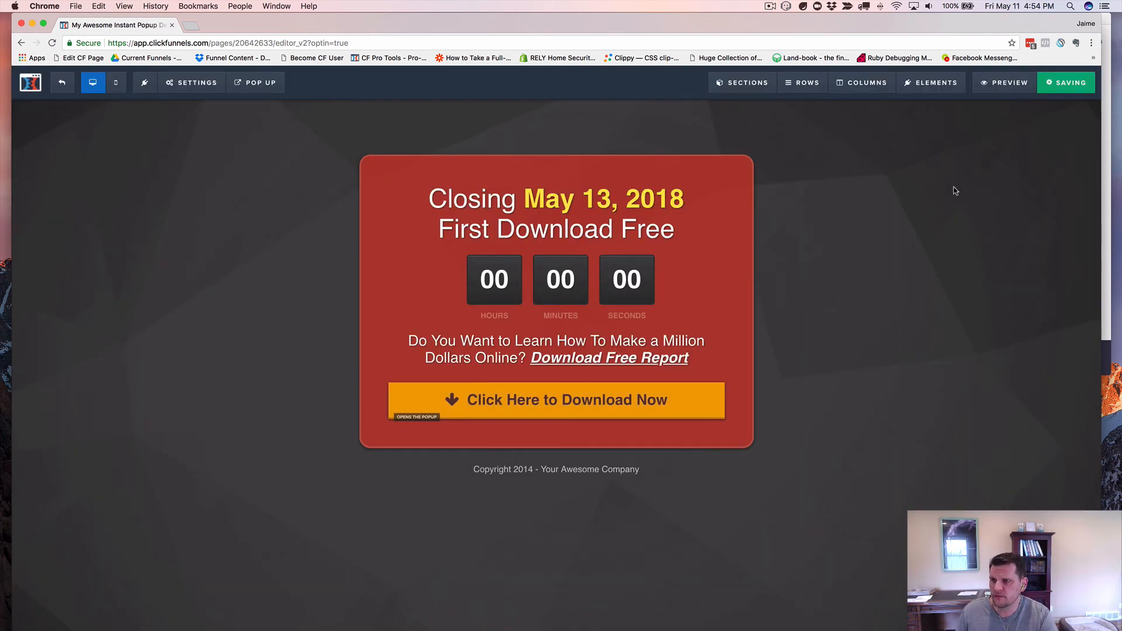
pyautogui.click(1002, 88)
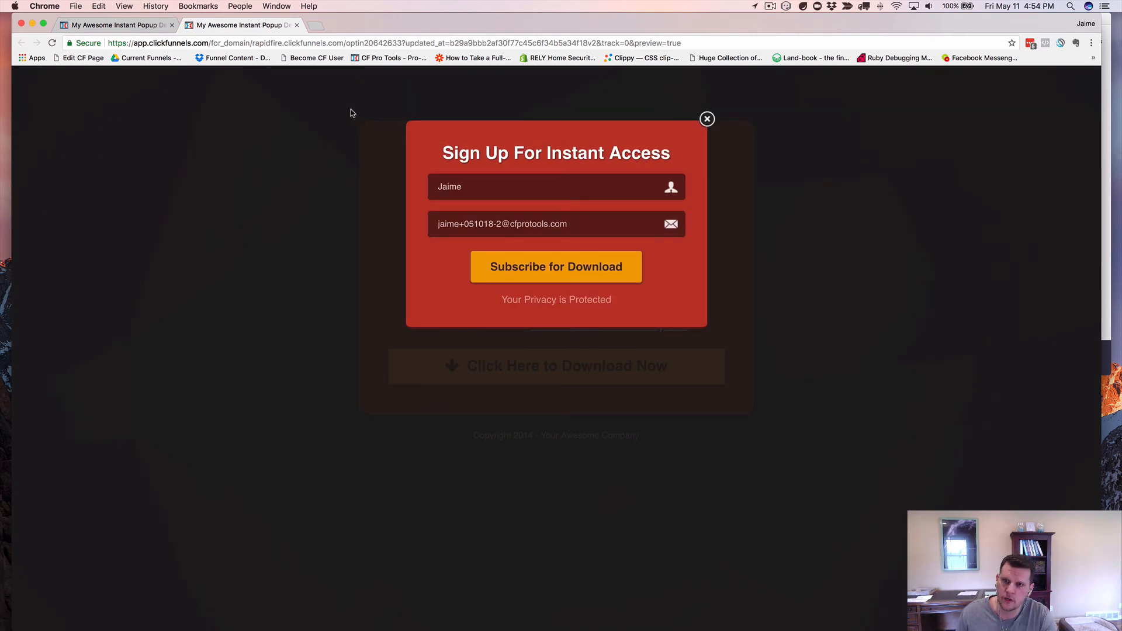
pyautogui.click(296, 25)
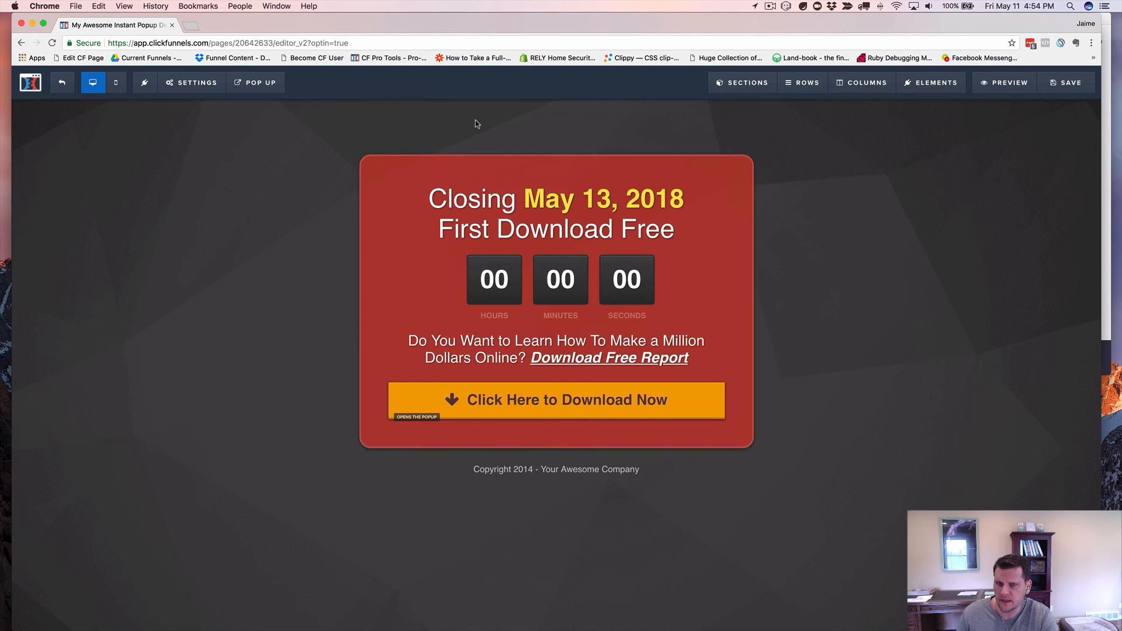
# Set the pop-up's Trigger On Exit to "Show When User Tries To Exits", save the page and close the pop-up
pyautogui.moveTo(271, 96)
pyautogui.click(264, 127)
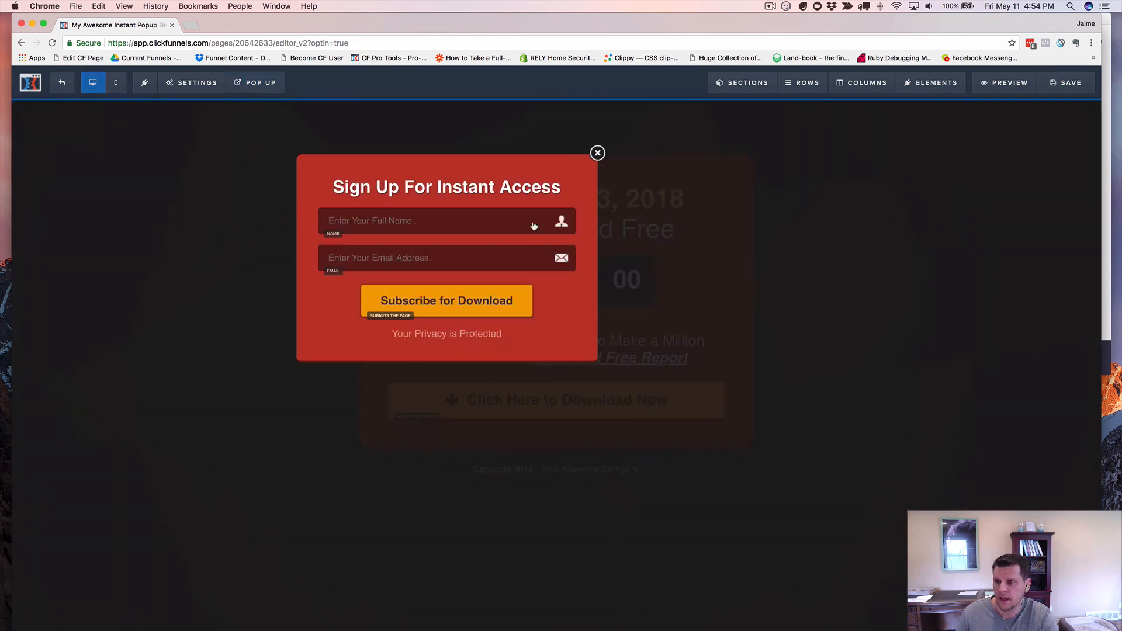
pyautogui.click(1023, 237)
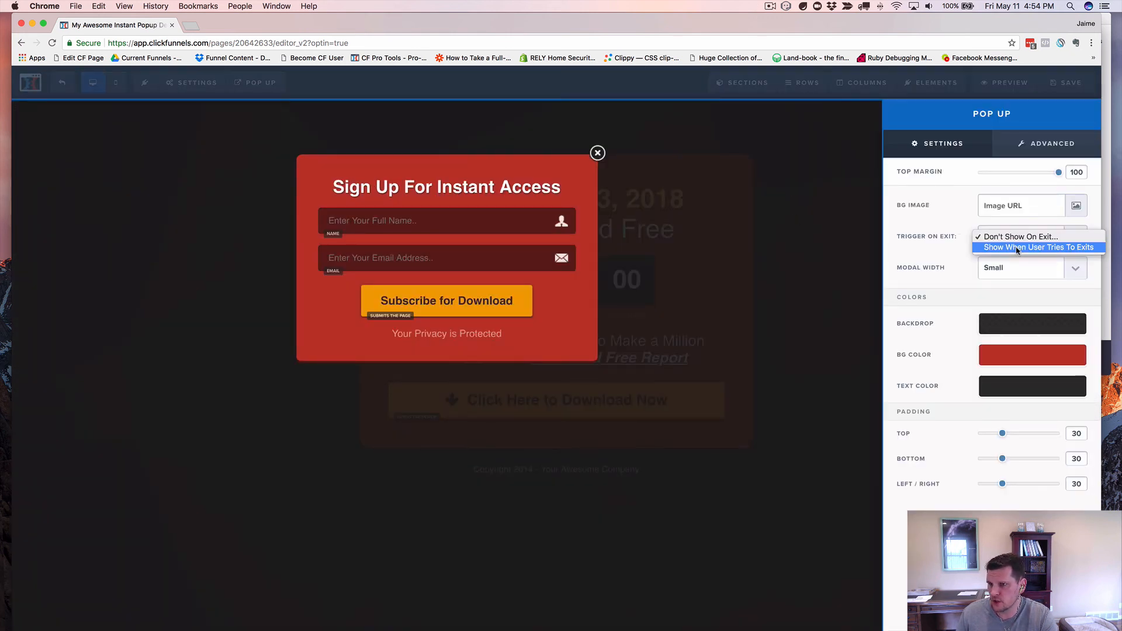
pyautogui.click(1029, 247)
pyautogui.click(788, 254)
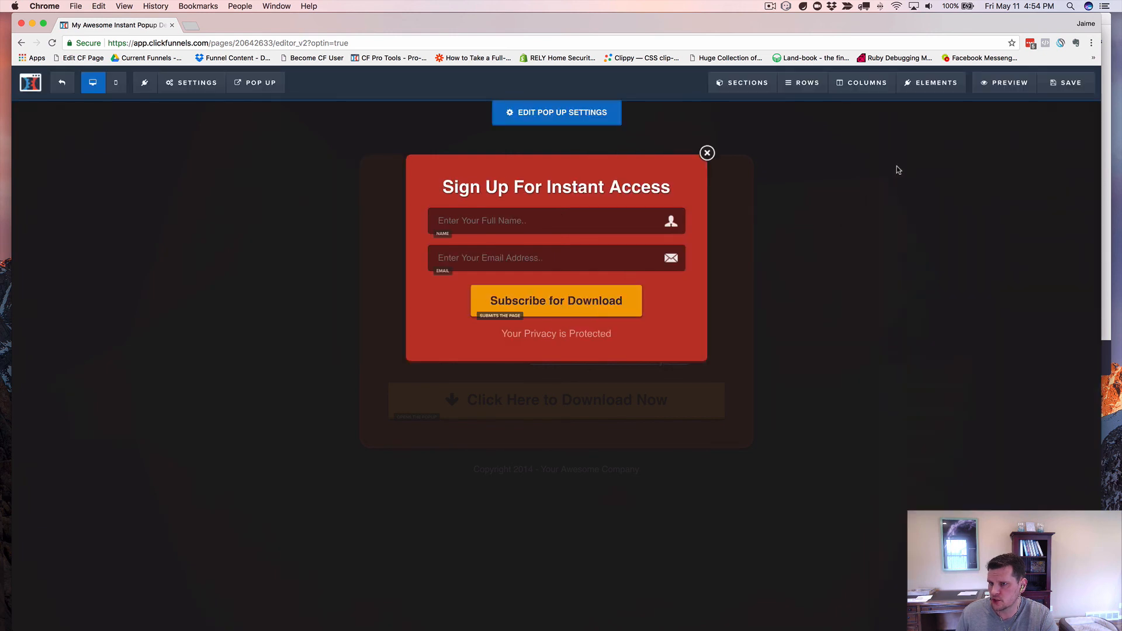
pyautogui.click(1064, 88)
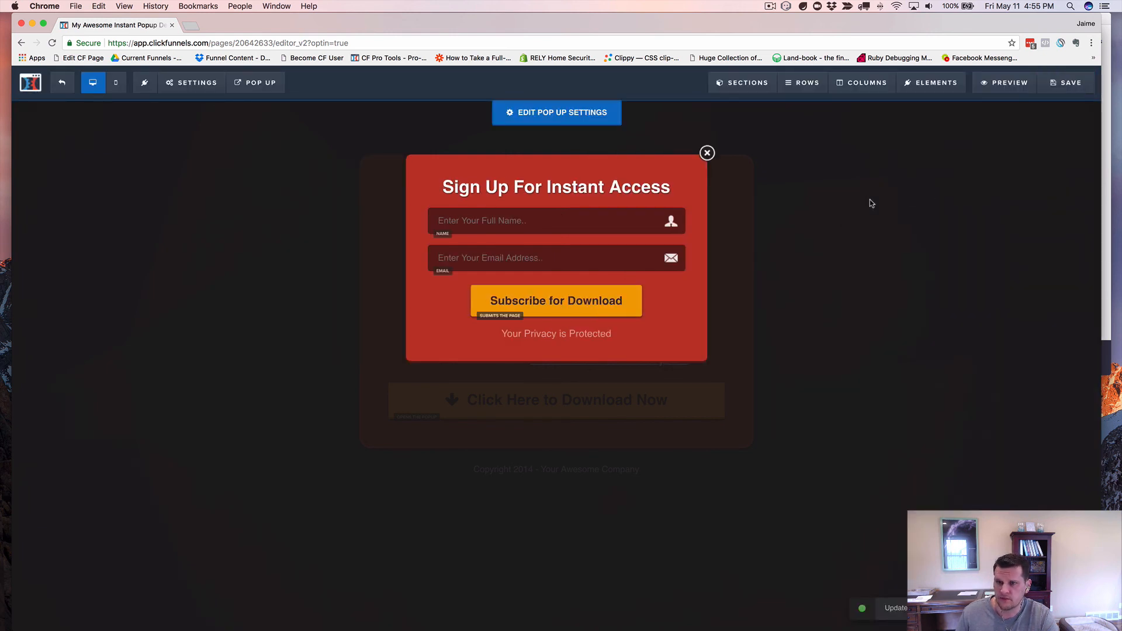
pyautogui.click(708, 155)
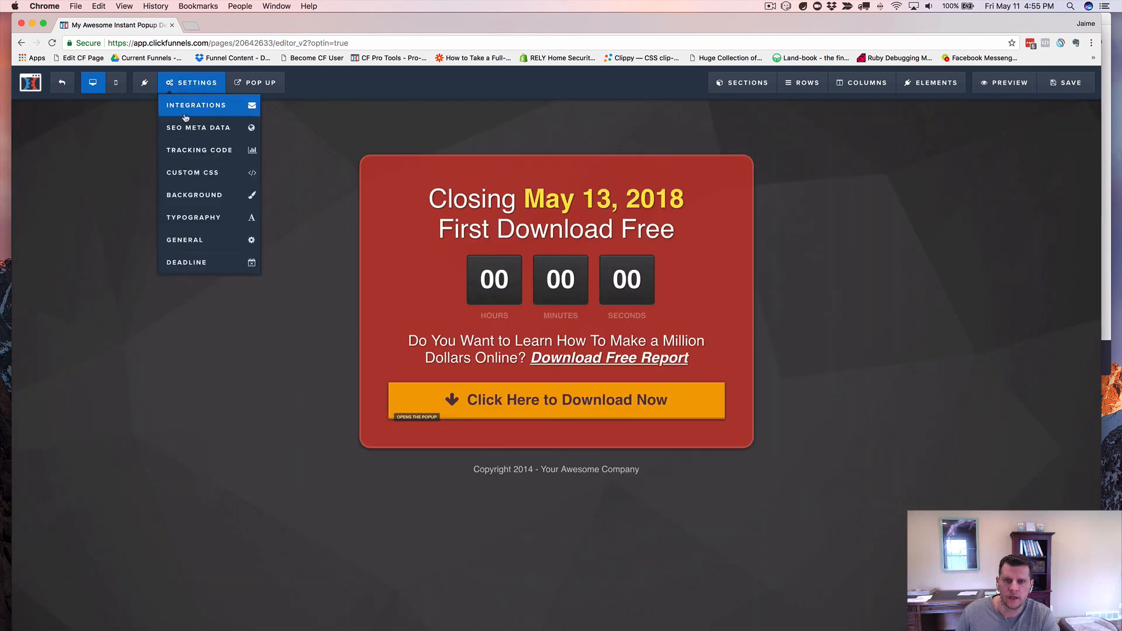
# Preview the page to test both the delayed pop-up and the exit trigger, dismissing the pop-up each time
pyautogui.click(1003, 83)
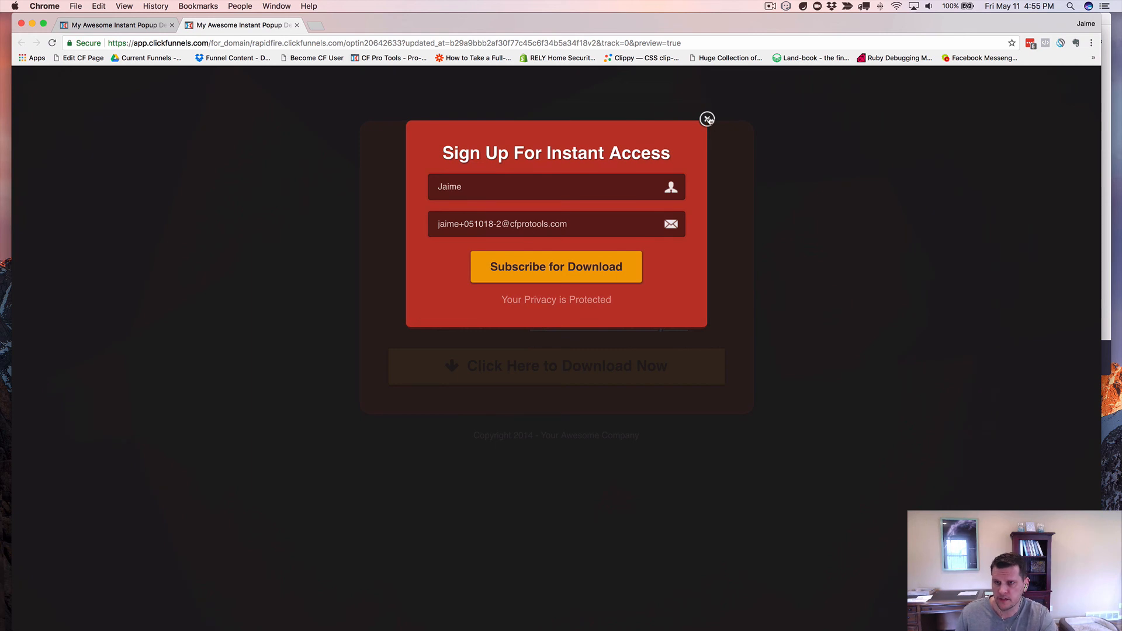
pyautogui.click(708, 120)
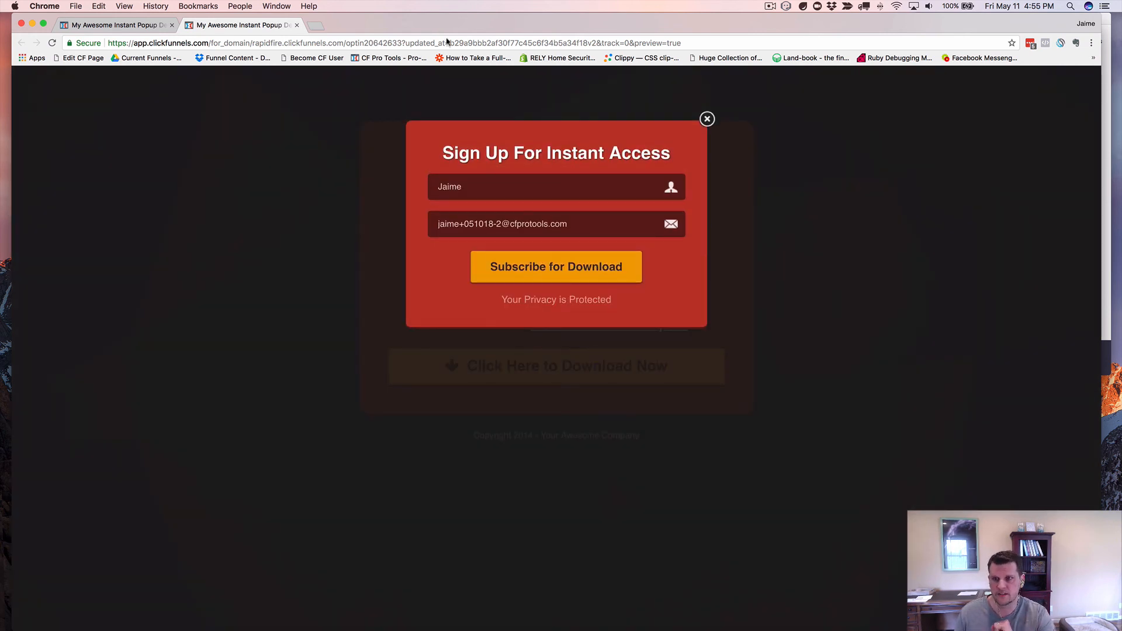
pyautogui.click(707, 119)
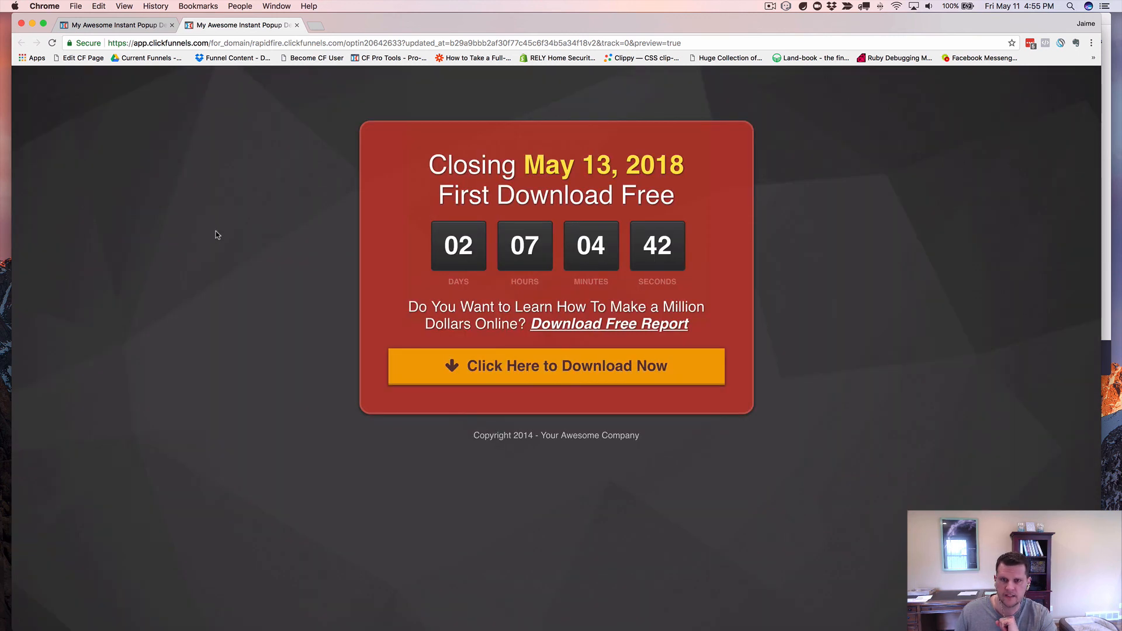